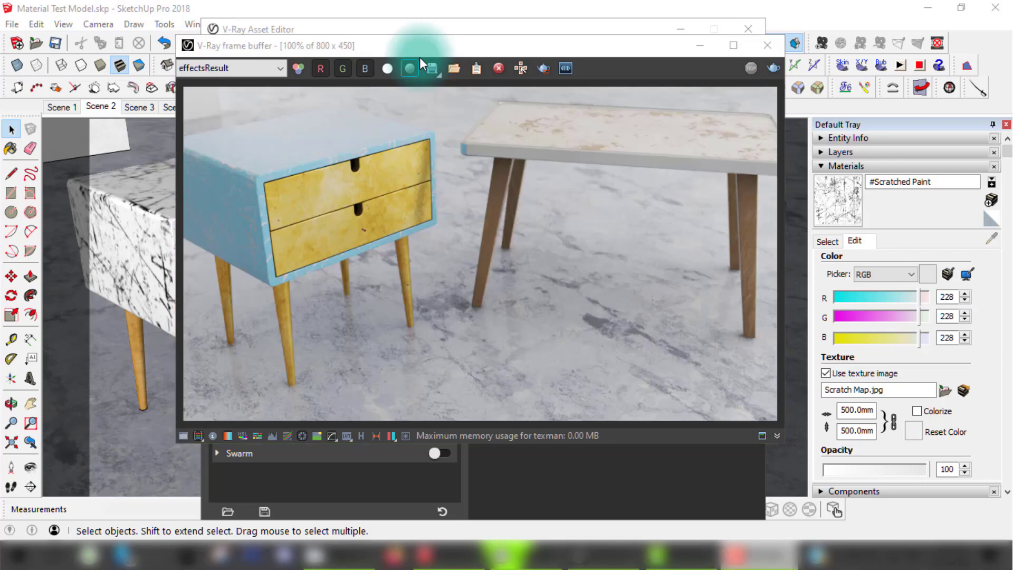
- Maximize the V-Ray render, zoom to 200% and back to 100%, then restore the window
left_click(440, 45)
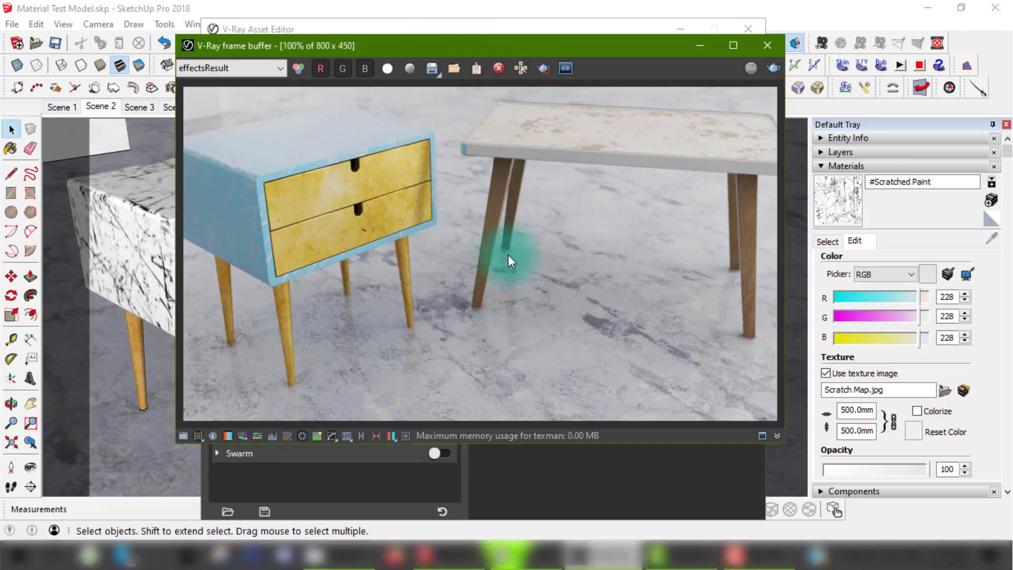
left_click(731, 49)
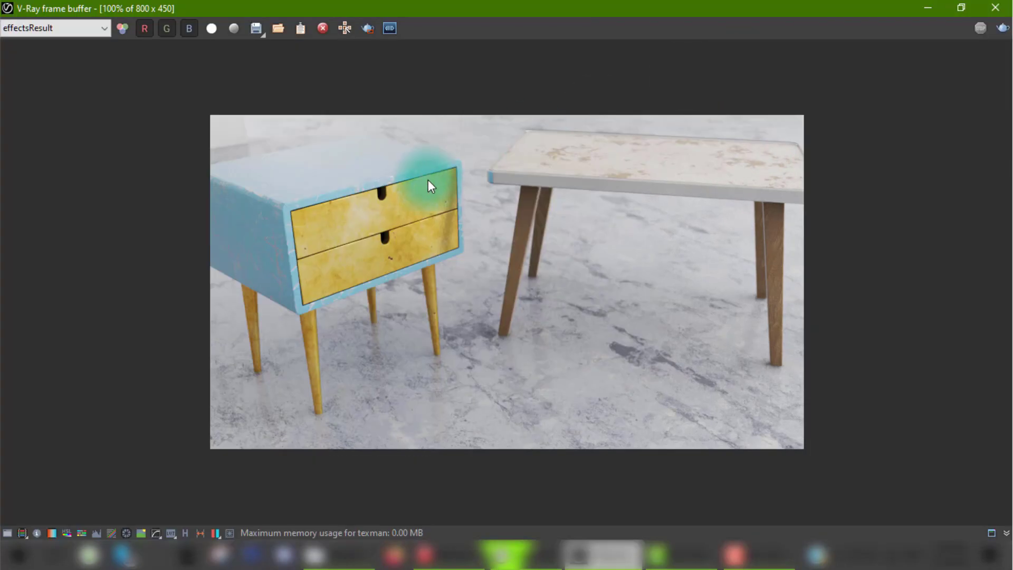
scroll(428, 179, "up", 1)
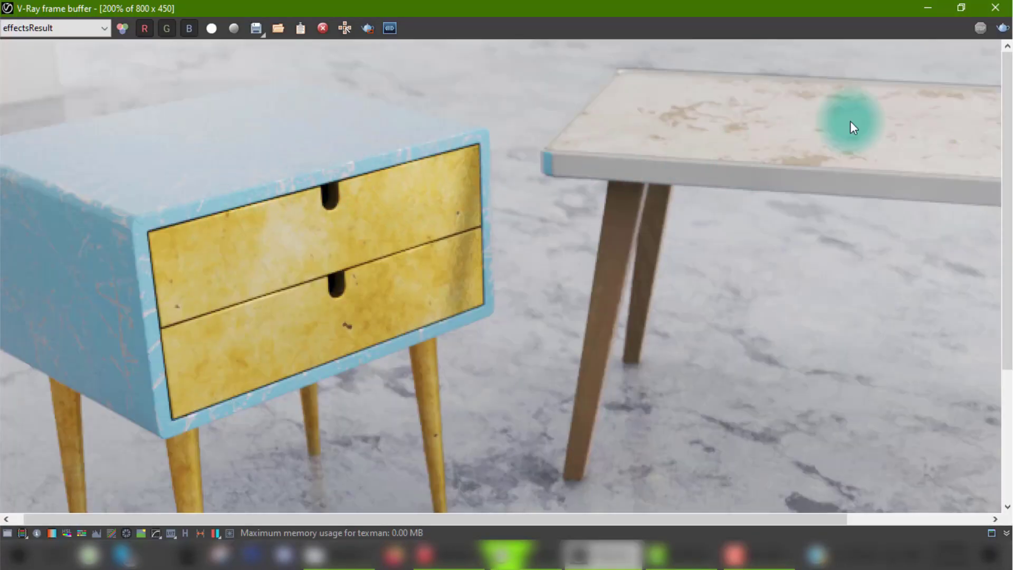
scroll(697, 241, "down", 1)
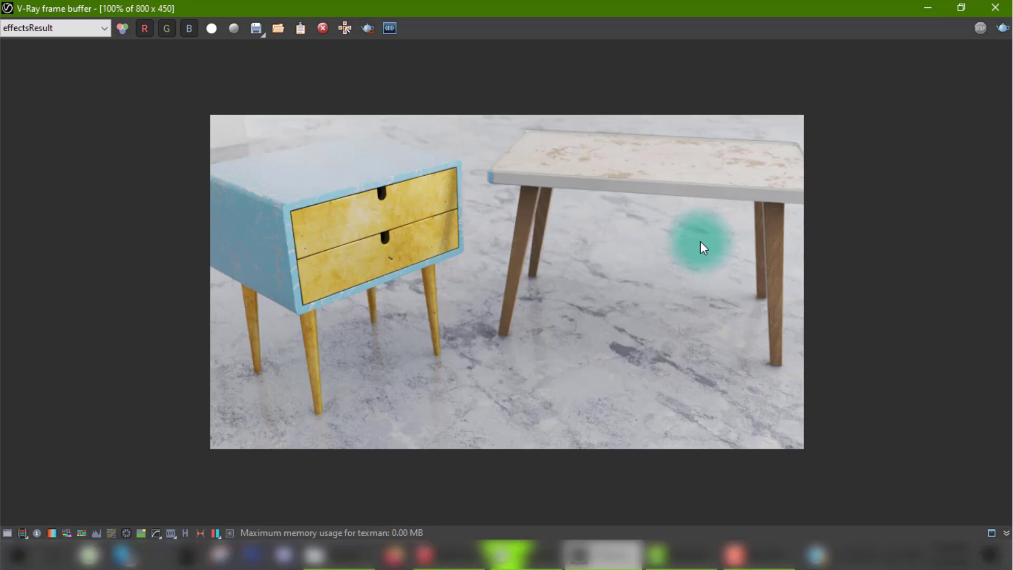
left_click(962, 8)
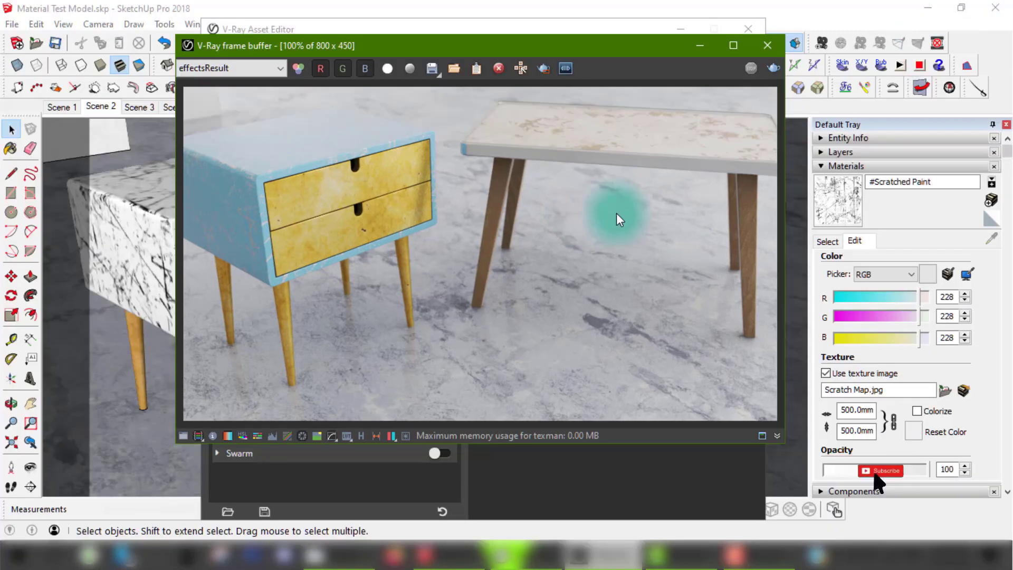
- Close the V-Ray render window
left_click(767, 46)
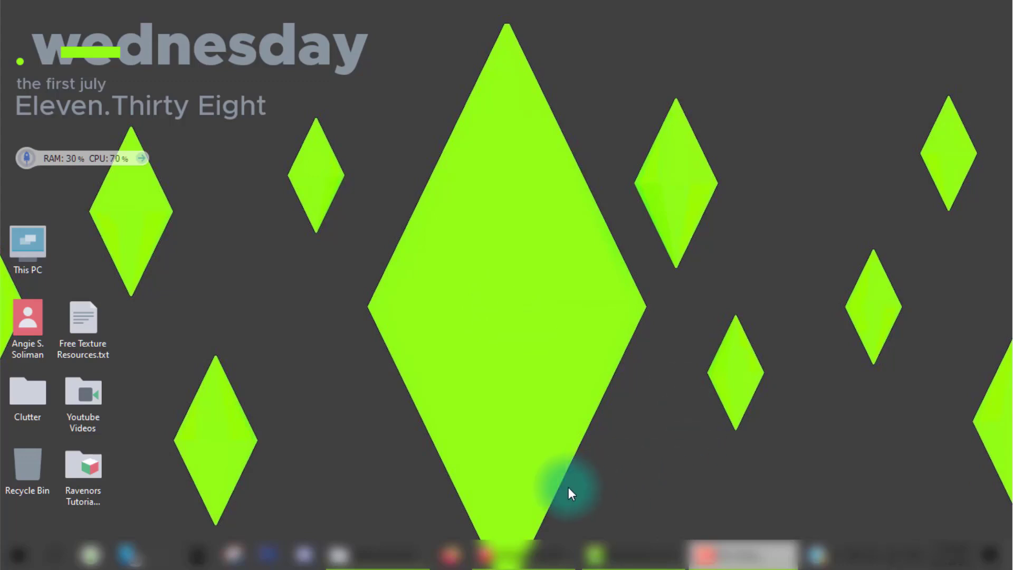
- Minimize the render window, select the nightstand, and orbit around the furniture
left_click(528, 554)
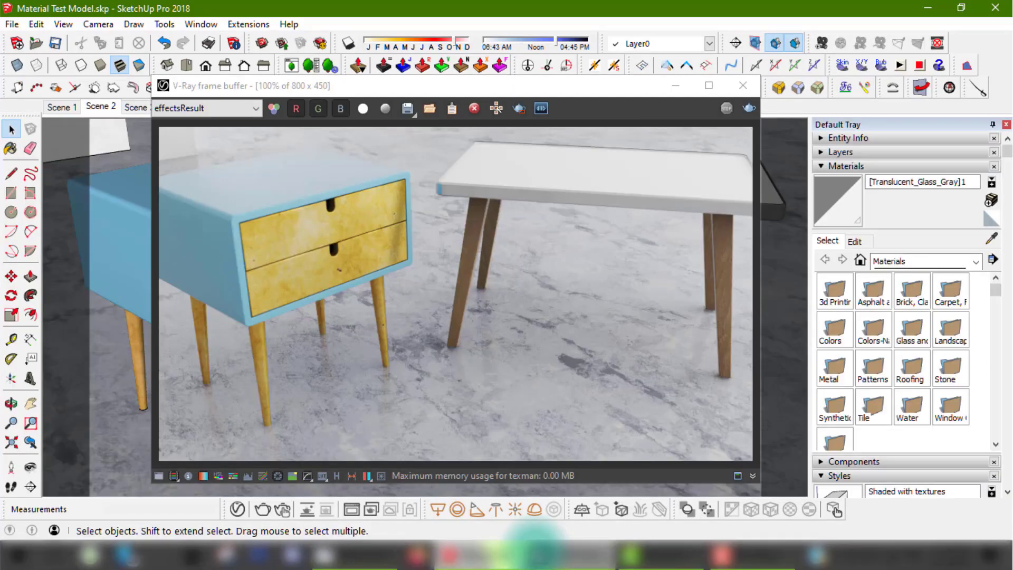
left_click(675, 85)
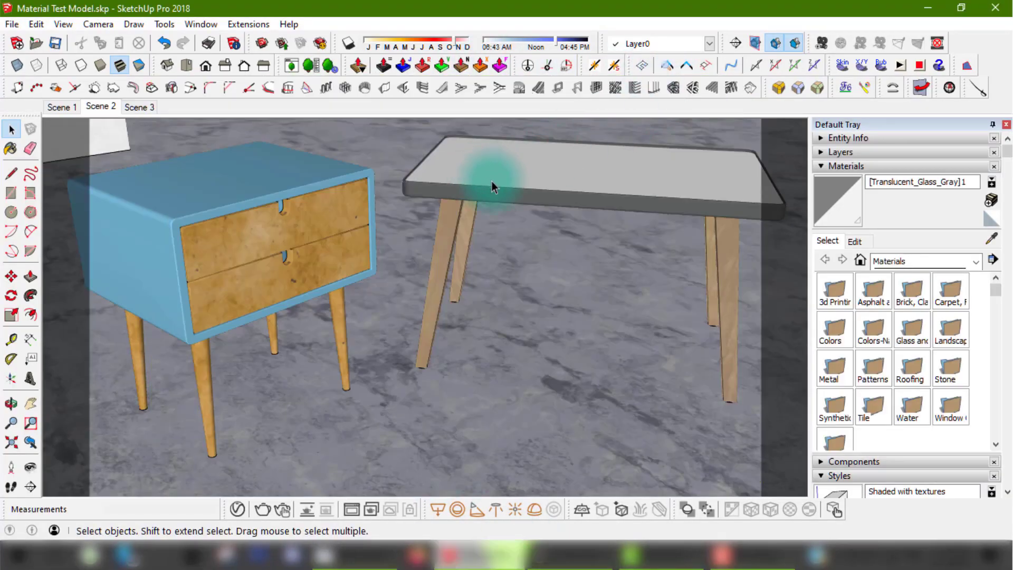
left_click(471, 184)
left_click(265, 219)
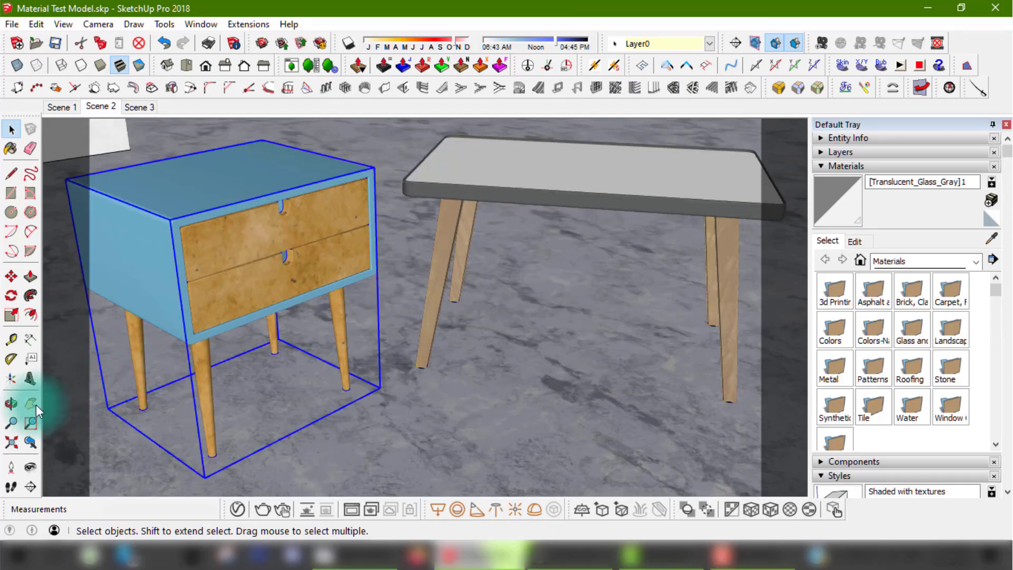
left_click(12, 404)
left_click_drag(216, 194, 751, 165)
left_click_drag(326, 197, 271, 169)
- Return to the saved Scene 2 view and clear the selection
left_click(100, 106)
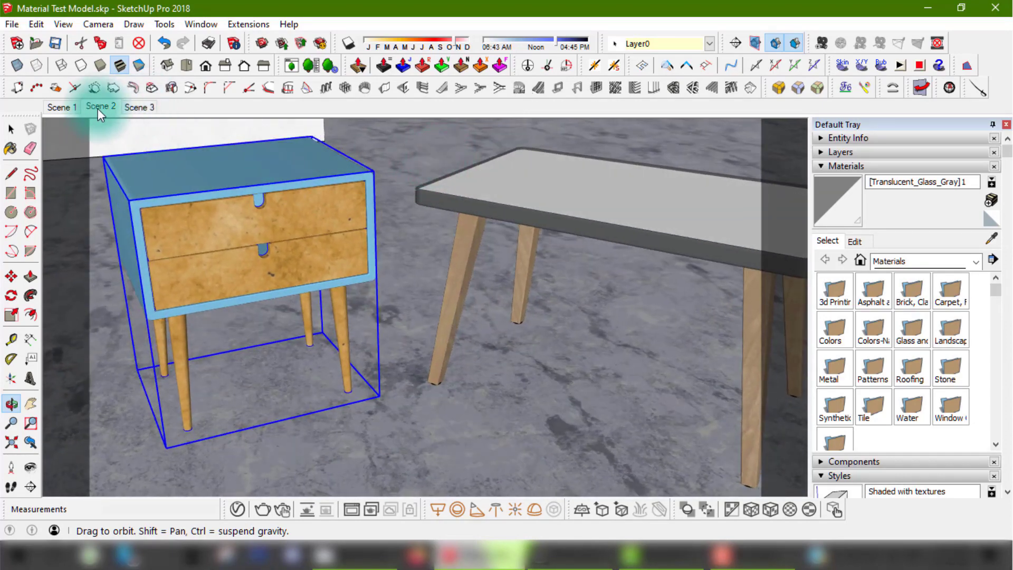
left_click(9, 130)
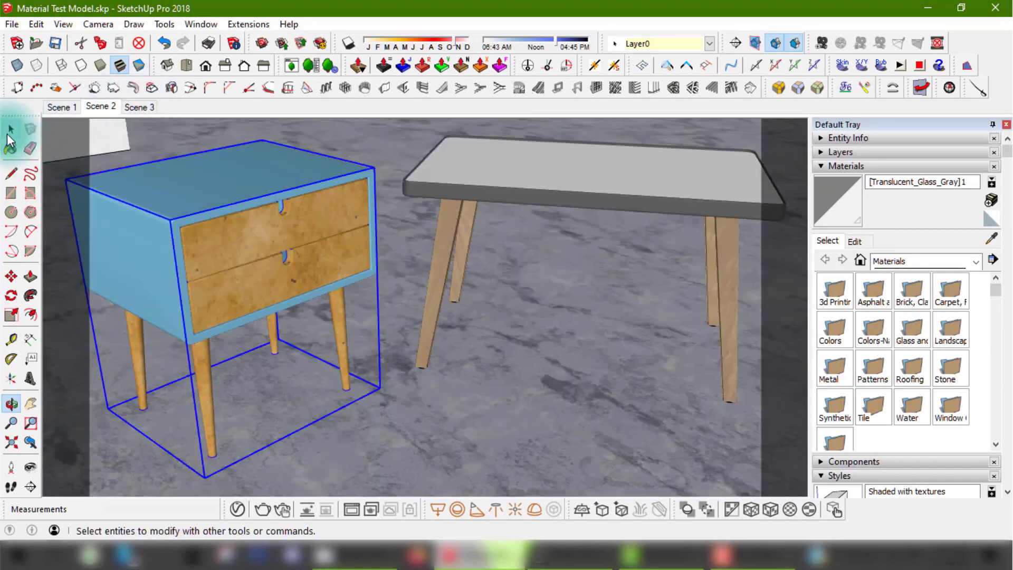
left_click(388, 242)
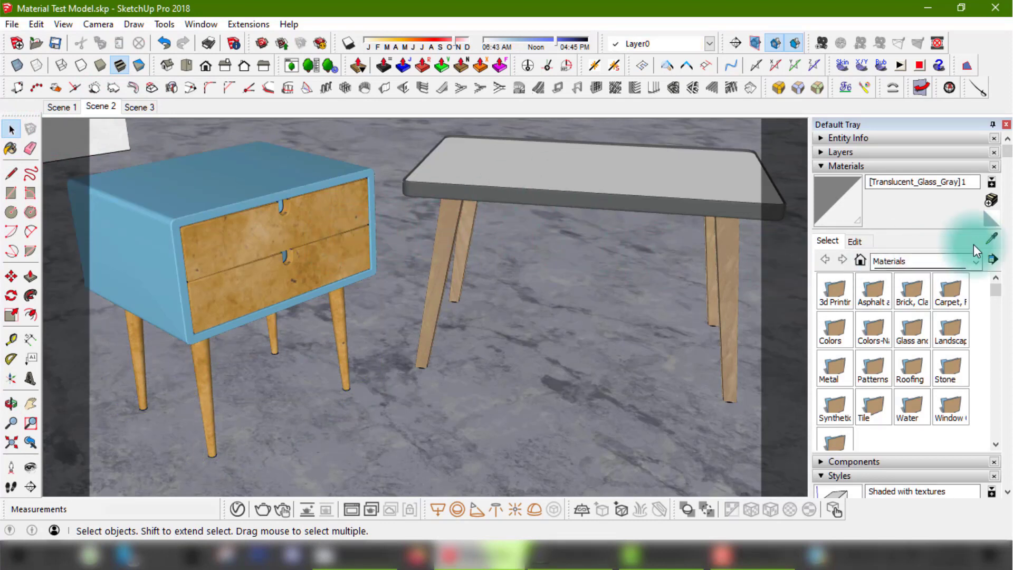
- Sample the table top material and open #Paint - Cream in the V-Ray editor with a Generic preview
left_click(991, 238)
left_click(685, 176)
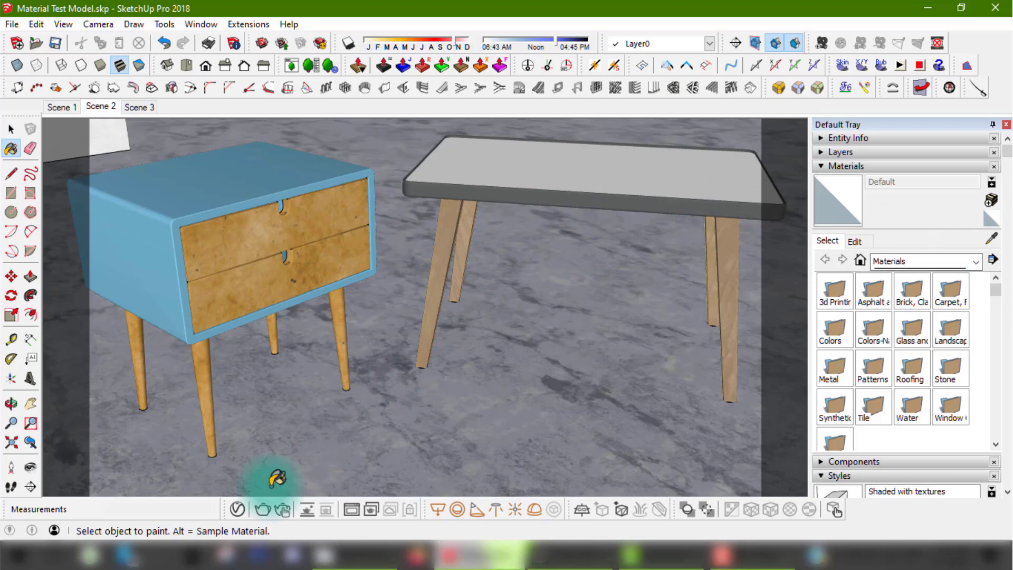
left_click(238, 510)
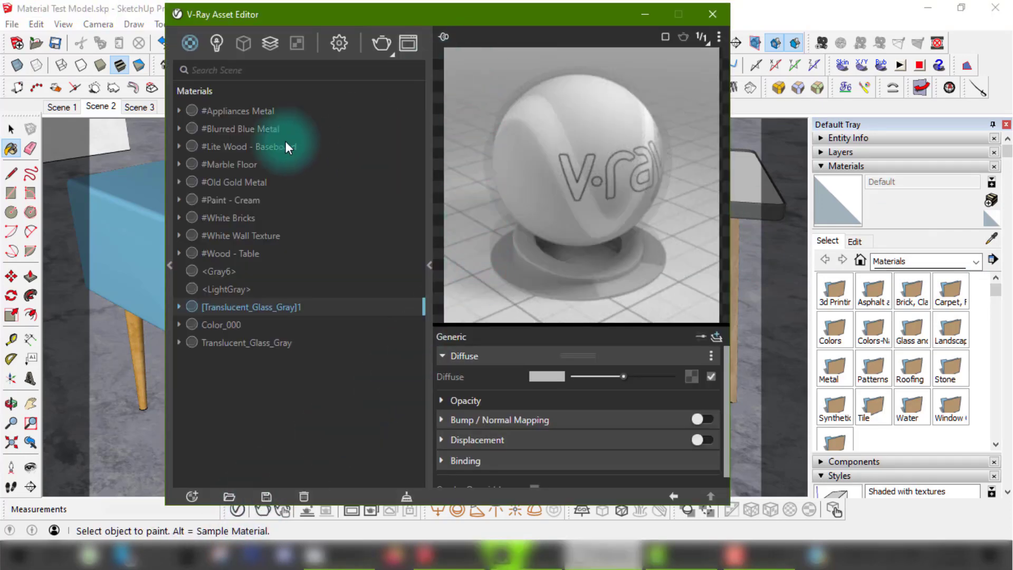
left_click(252, 195)
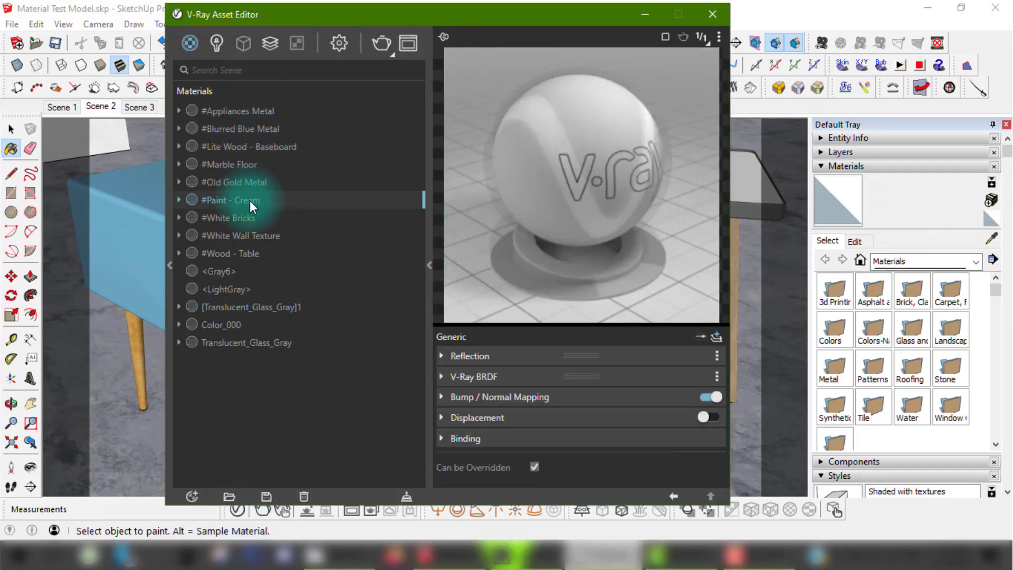
left_click_drag(575, 22, 530, 42)
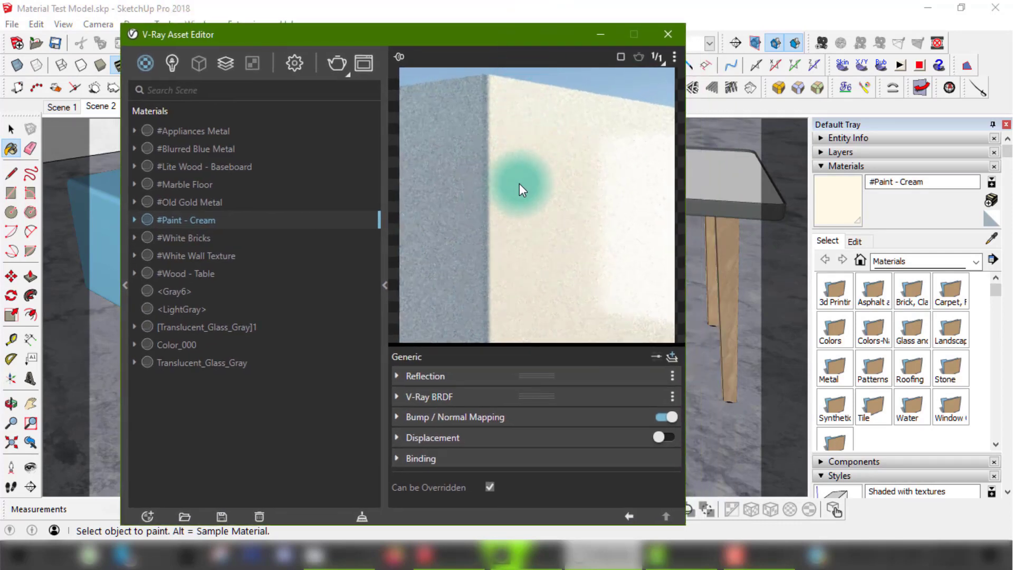
left_click(674, 55)
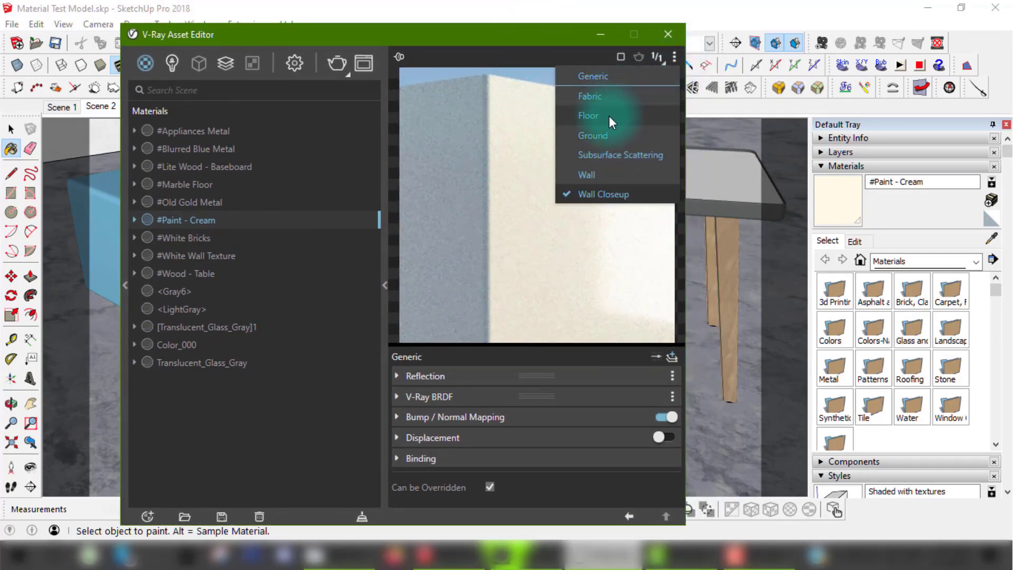
left_click(615, 79)
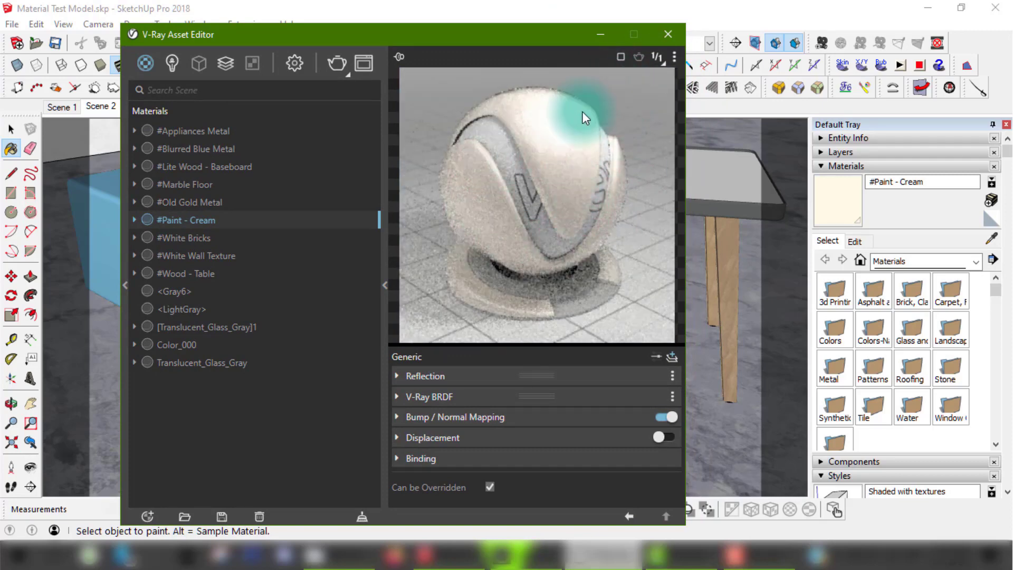
- Paint the table top with #Paint - Cream
left_click_drag(549, 33, 413, 60)
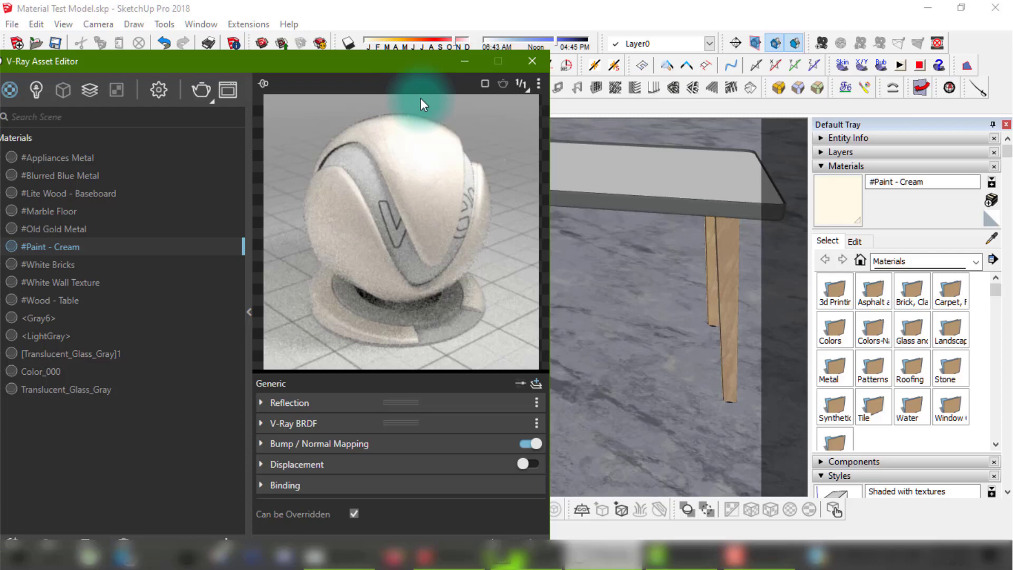
left_click(638, 158)
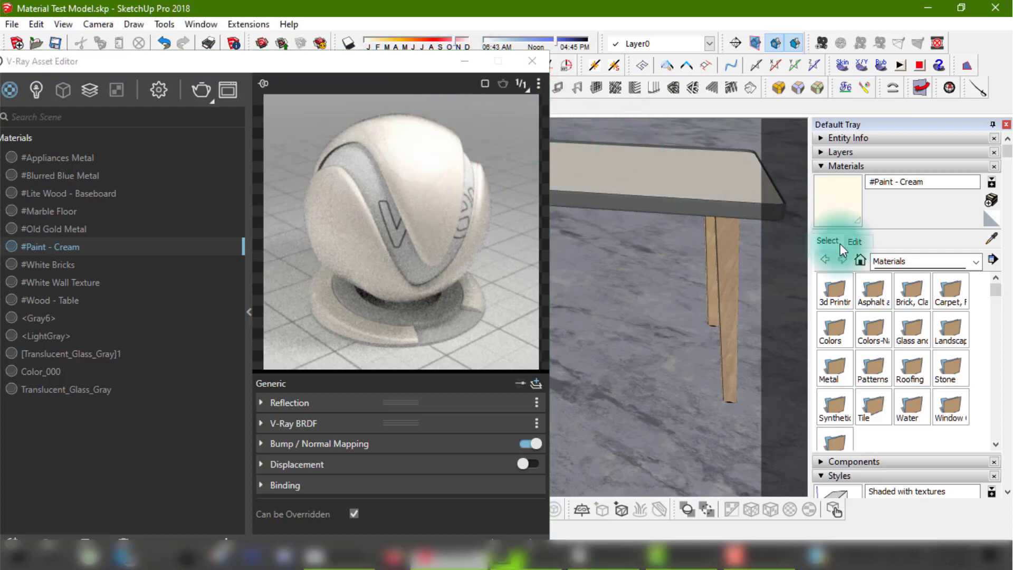
mouse_move(404, 62)
left_mouse_down()
mouse_move(471, 33)
mouse_move(528, 27)
left_mouse_up()
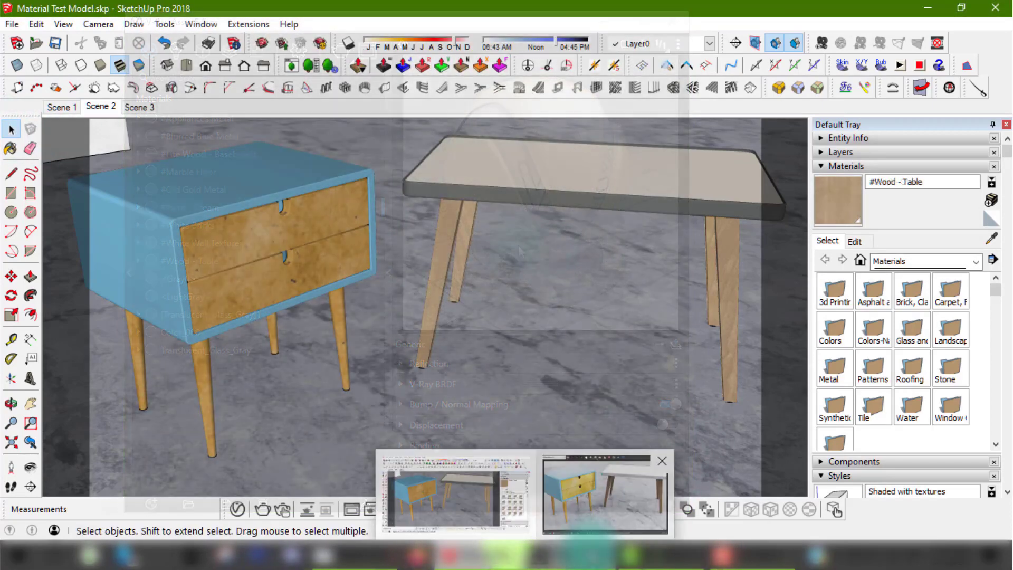
- Reopen the V-Ray render of the cream-topped table and move it up and right
left_click(601, 509)
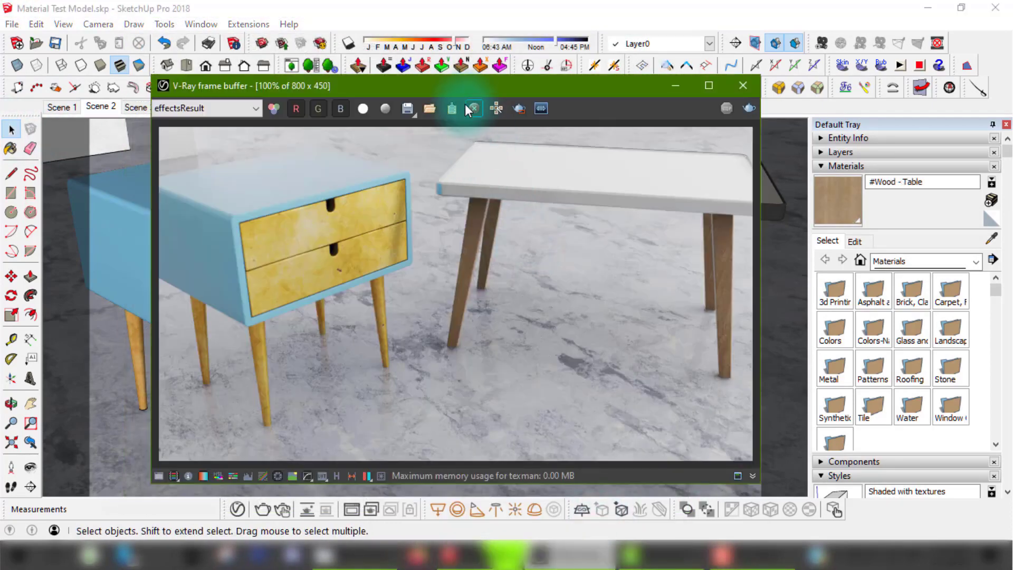
left_click_drag(457, 90, 481, 51)
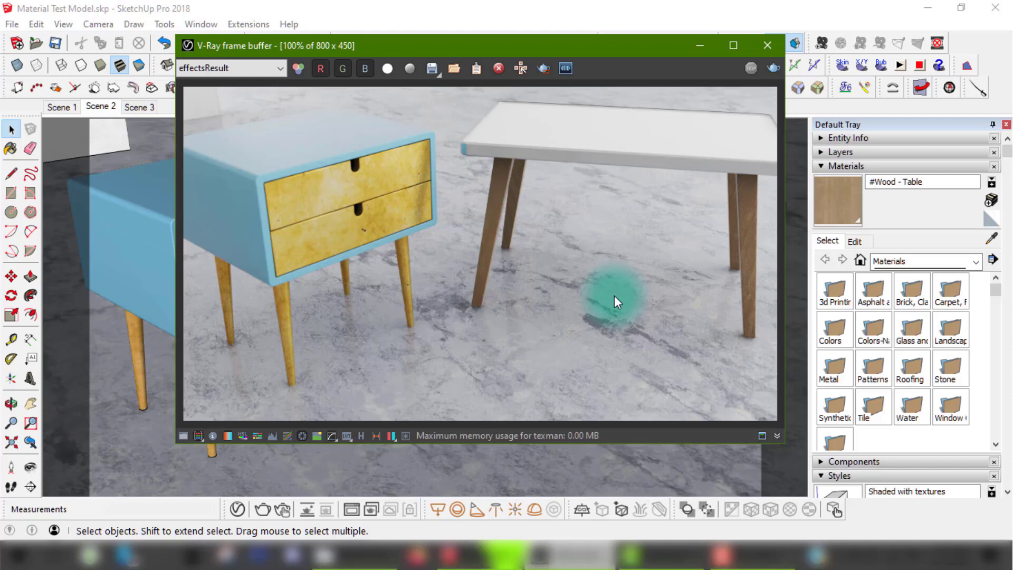
- Close the render, switch to Scene 3, and open the table group to select its tabletop face
left_click(766, 45)
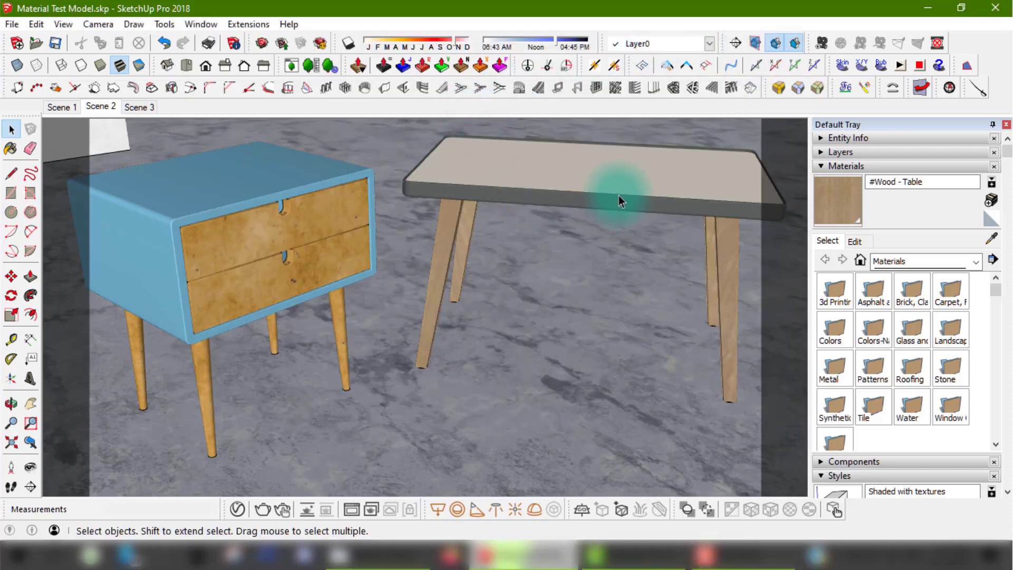
left_click(554, 190)
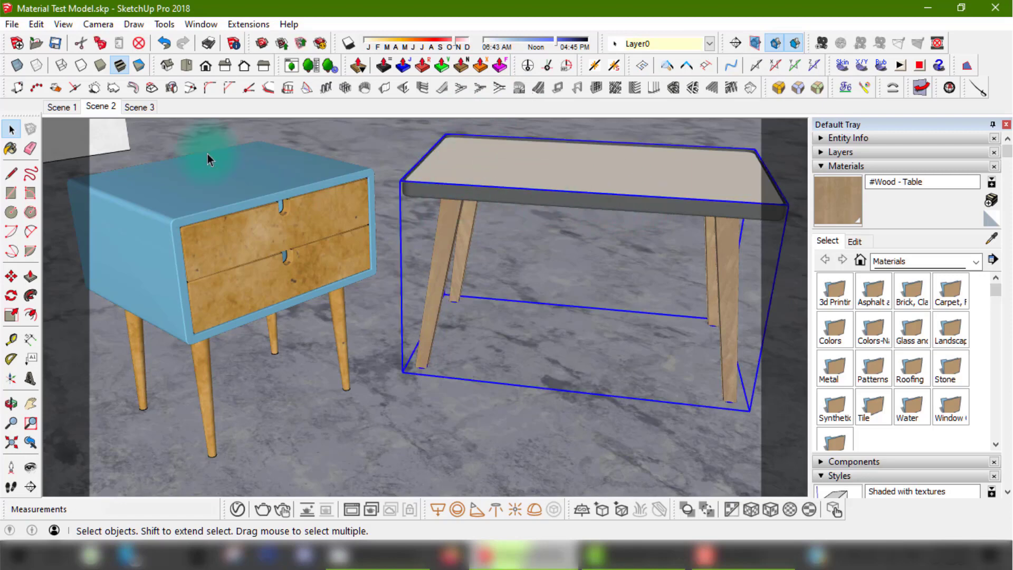
left_click(139, 107)
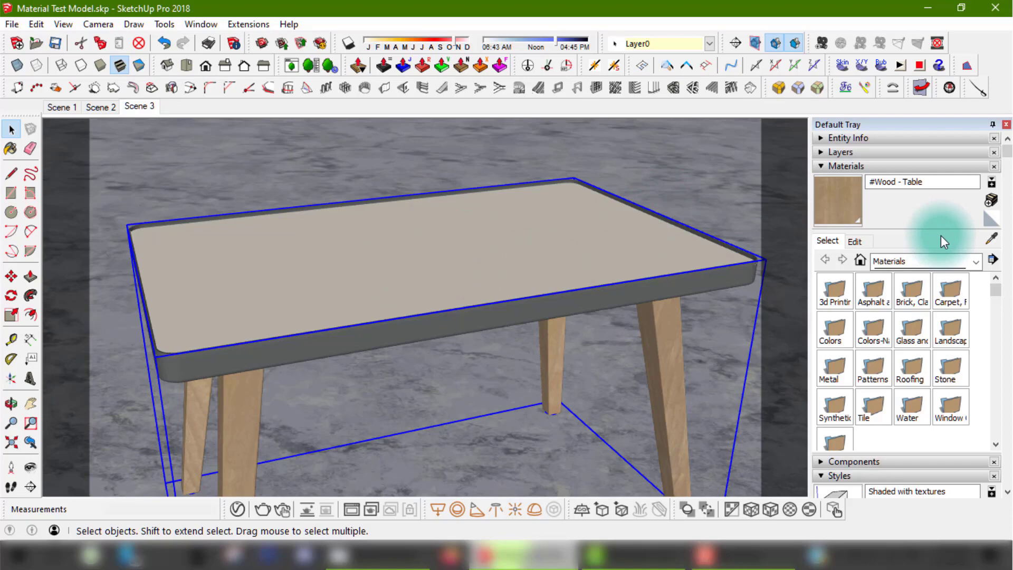
left_click(991, 238)
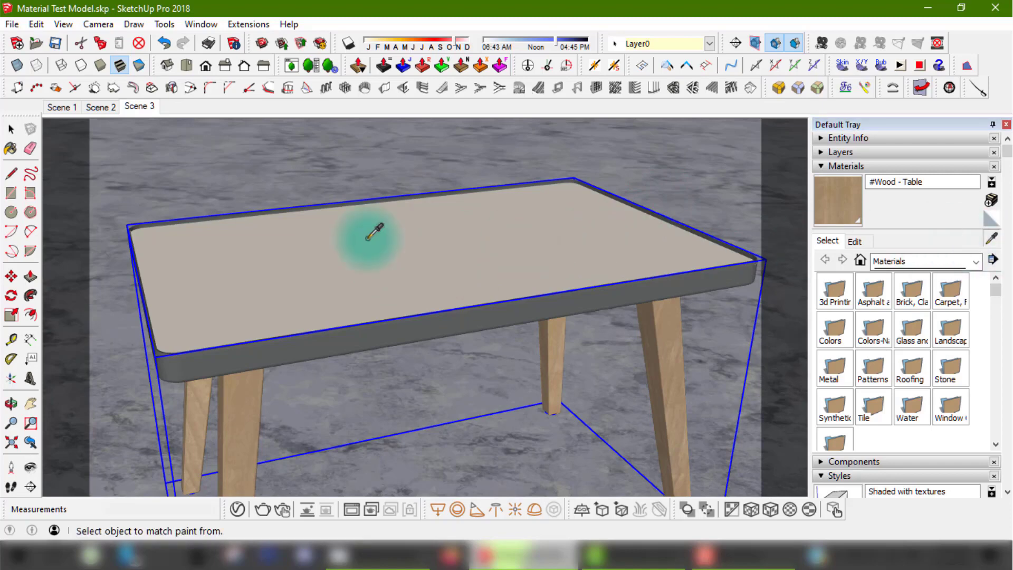
left_click(16, 128)
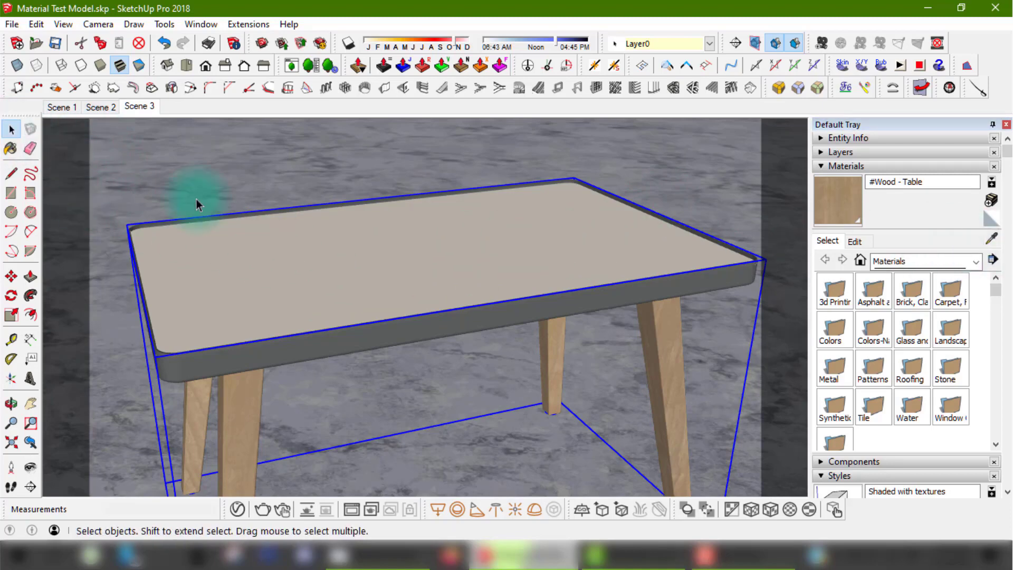
double_click(389, 262)
left_click(391, 261)
left_click(392, 260)
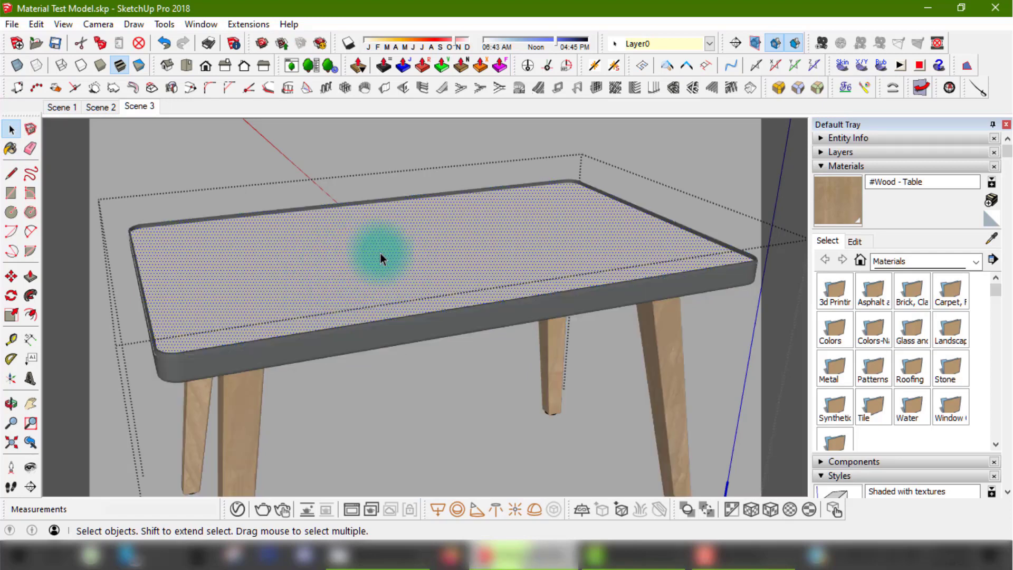
- Open the V-Ray Asset Editor and drag it right so the table stays visible
left_click(239, 513)
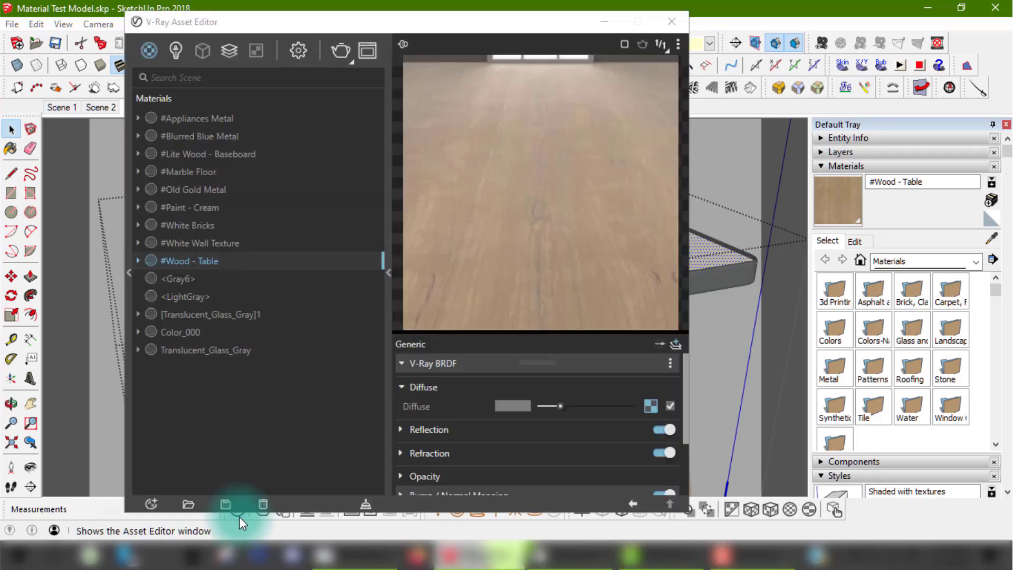
left_click_drag(295, 30, 542, 32)
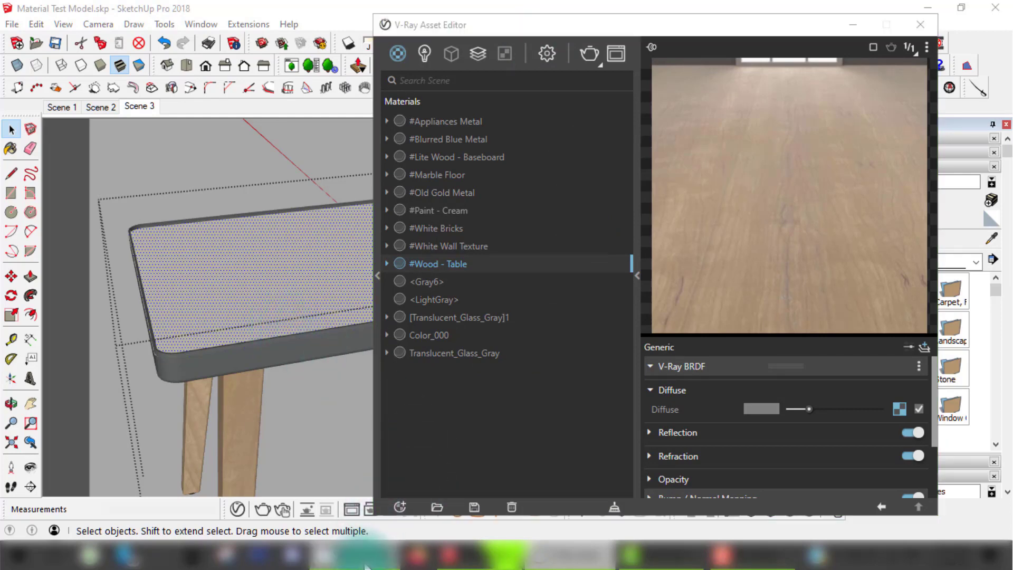
- Open the Chipped Paint - Wood folder inside Materials Model
left_click(356, 554)
double_click(273, 147)
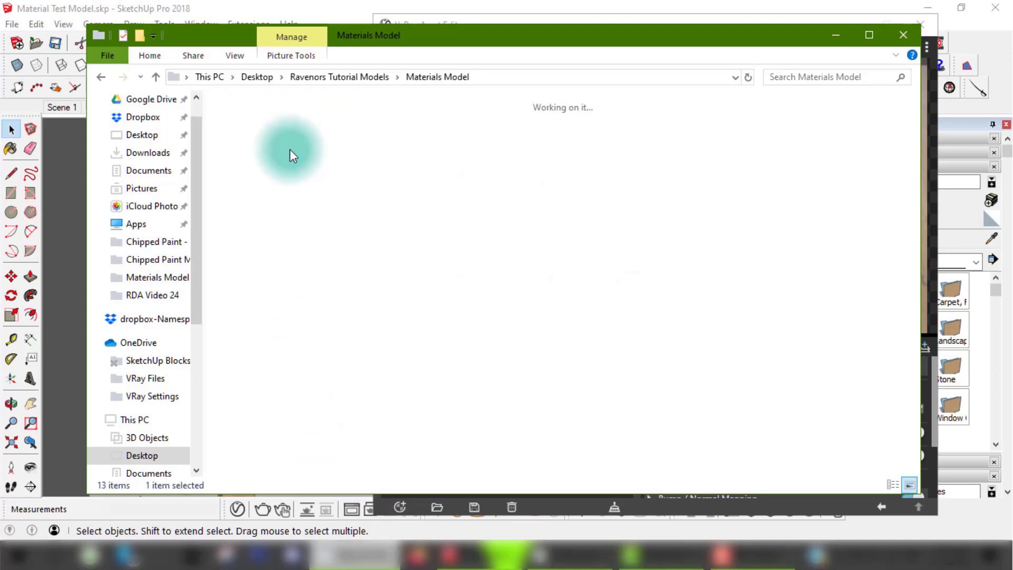
left_click(538, 35)
left_click_drag(543, 37, 523, 17)
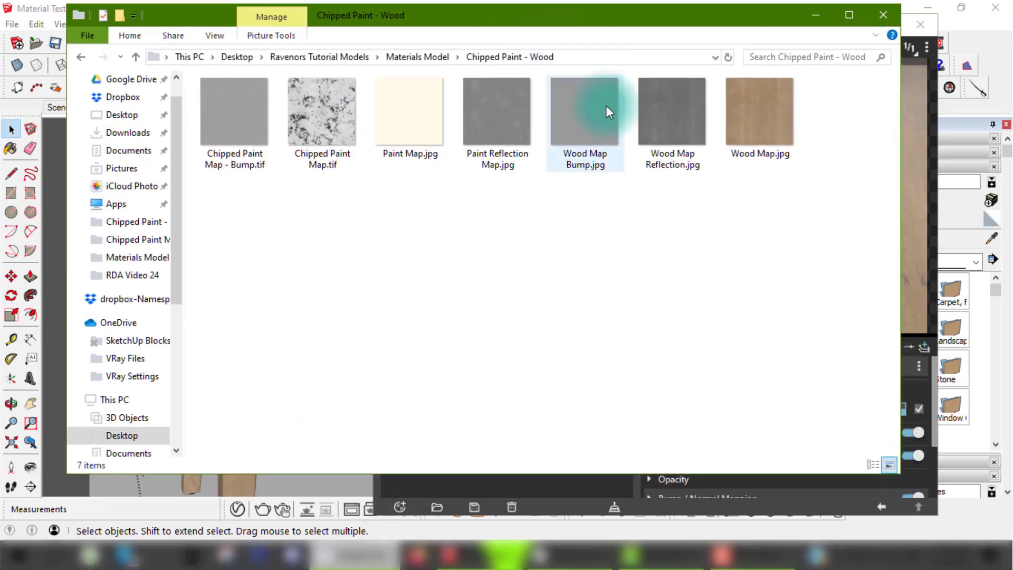
- Preview Chipped Paint Map.tif full size, then view its bump map
left_click(313, 125)
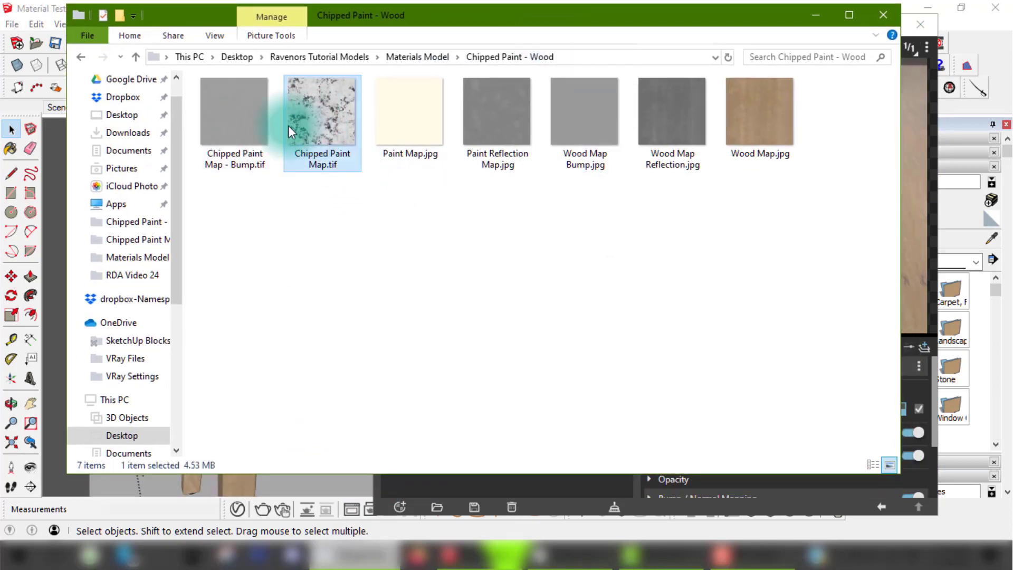
left_click(240, 125)
left_click(317, 132)
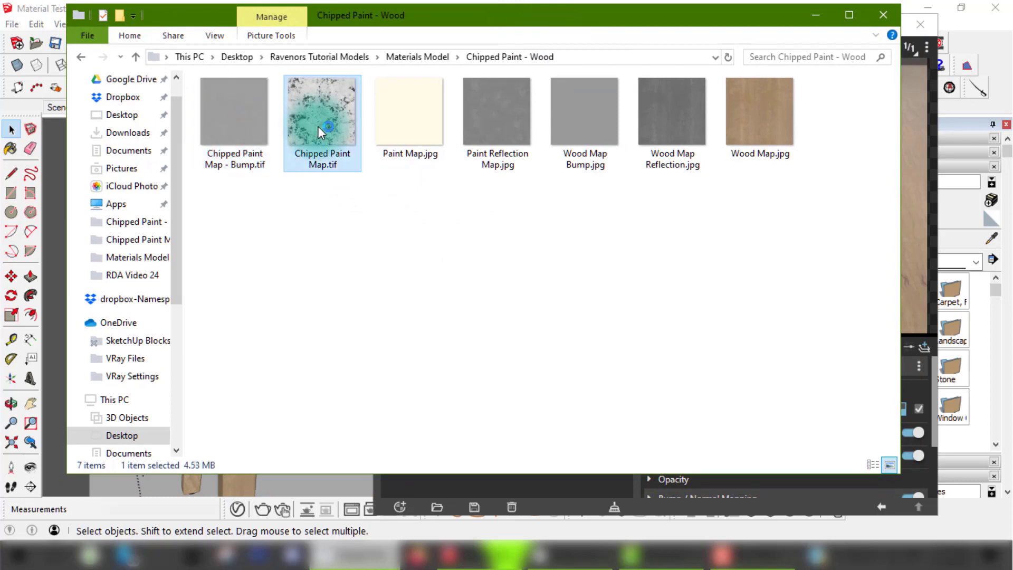
double_click(318, 126)
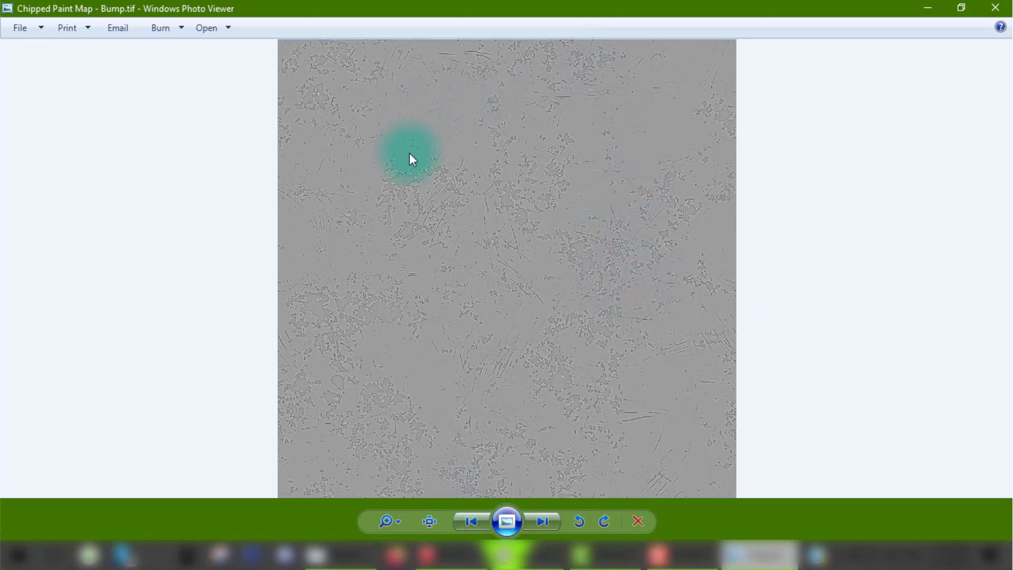
left_click(546, 529)
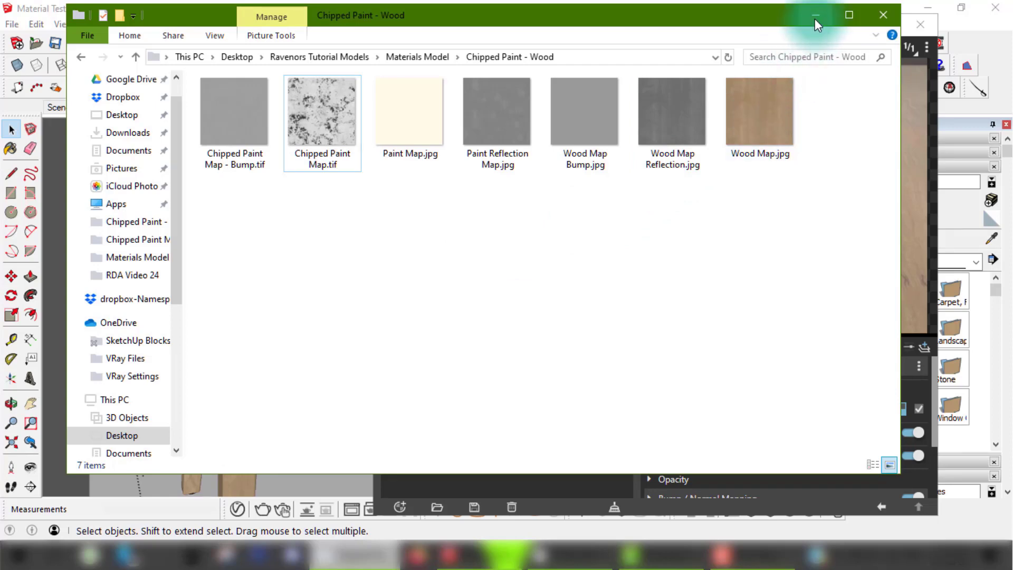
- Create a new Blend material in the V-Ray Asset Editor
left_click(816, 16)
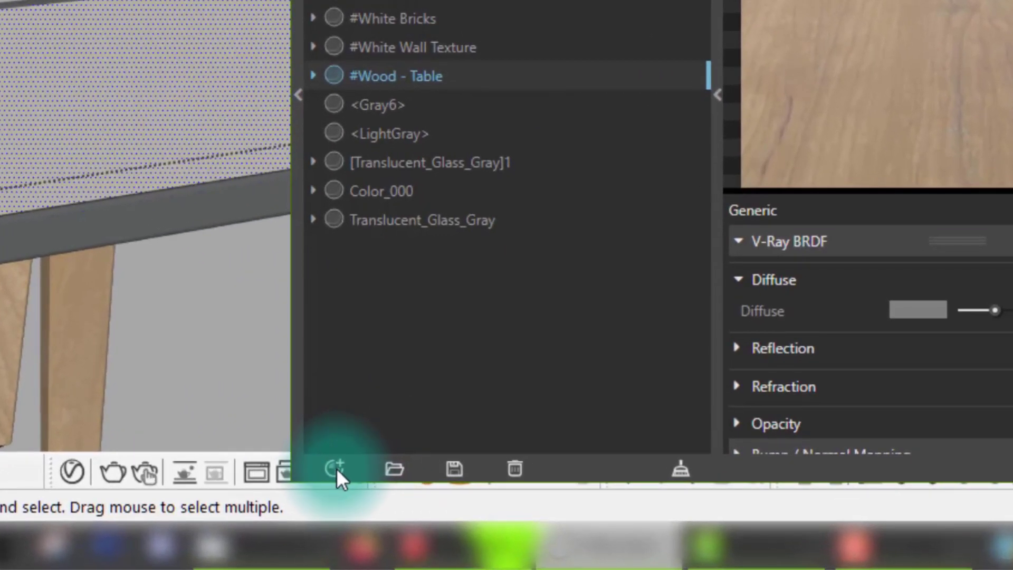
left_click(336, 468)
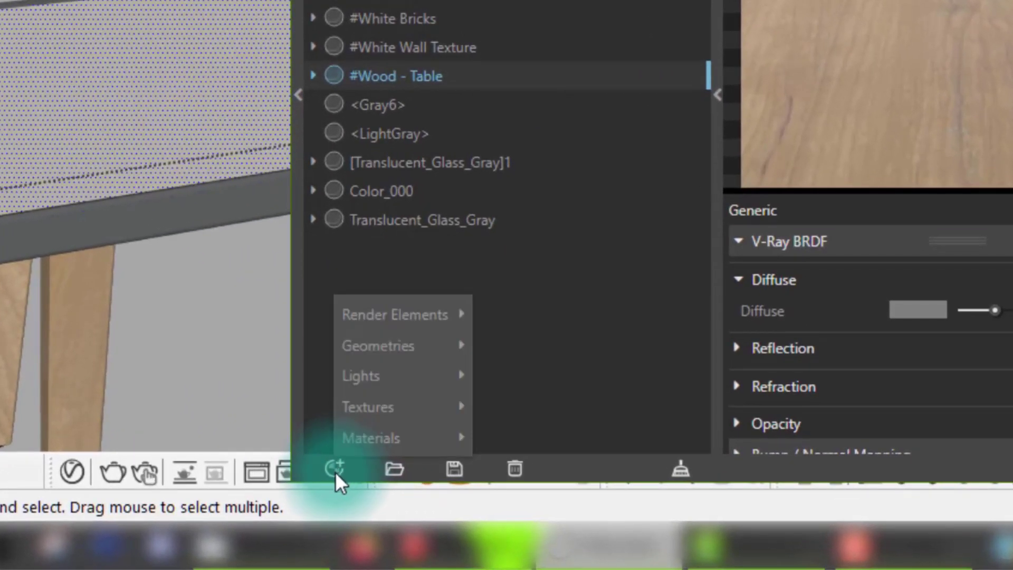
mouse_move(429, 449)
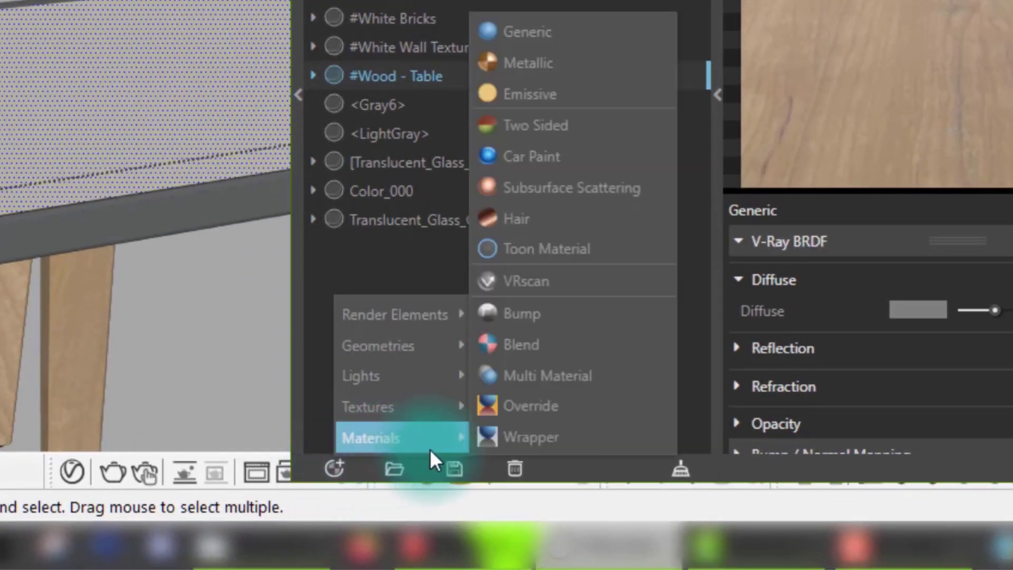
left_click(569, 346)
- Rename the new Blend material to #Chipped Paint
left_click(360, 191)
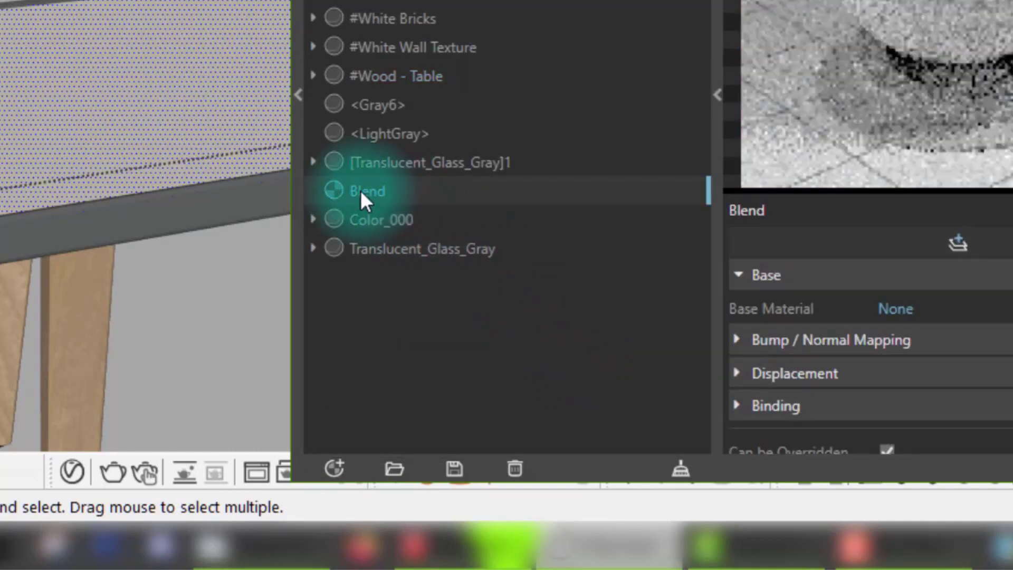
left_click(370, 194)
double_click(374, 197)
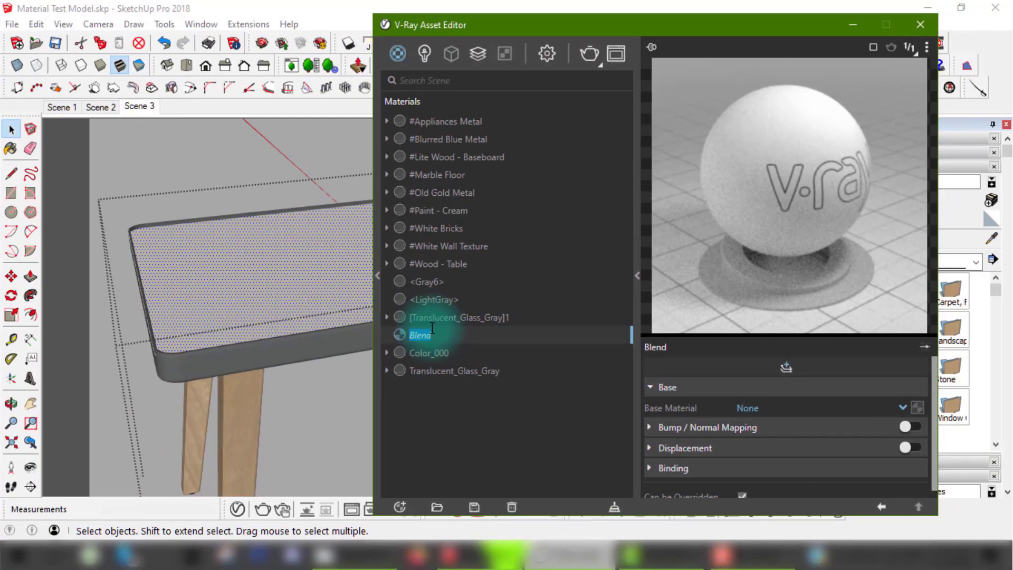
type("C")
type("hippe")
type("#")
key("Return")
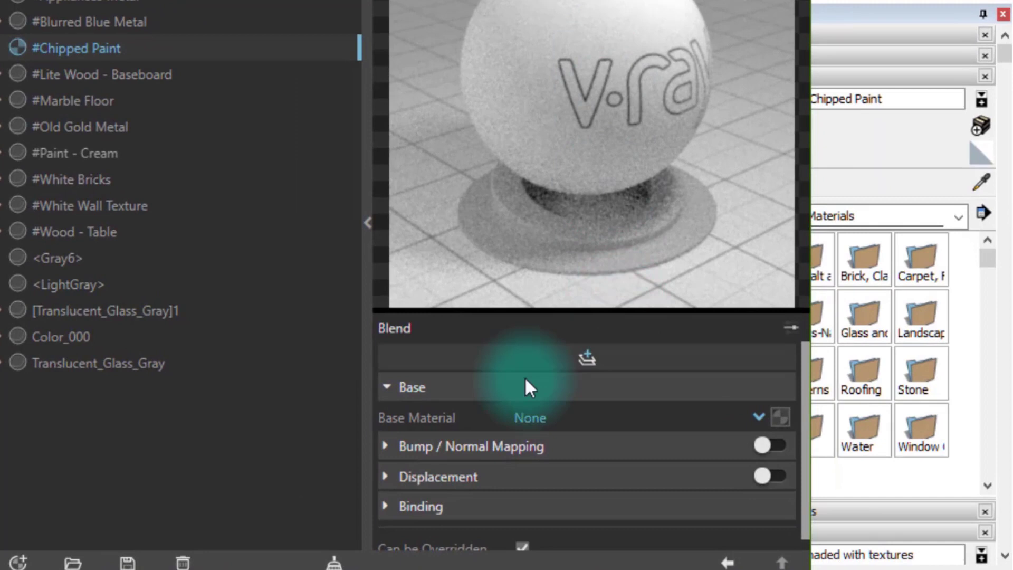
- Set #Wood - Table as the base material and add Coat 1 using #Paint - Cream
left_click(759, 417)
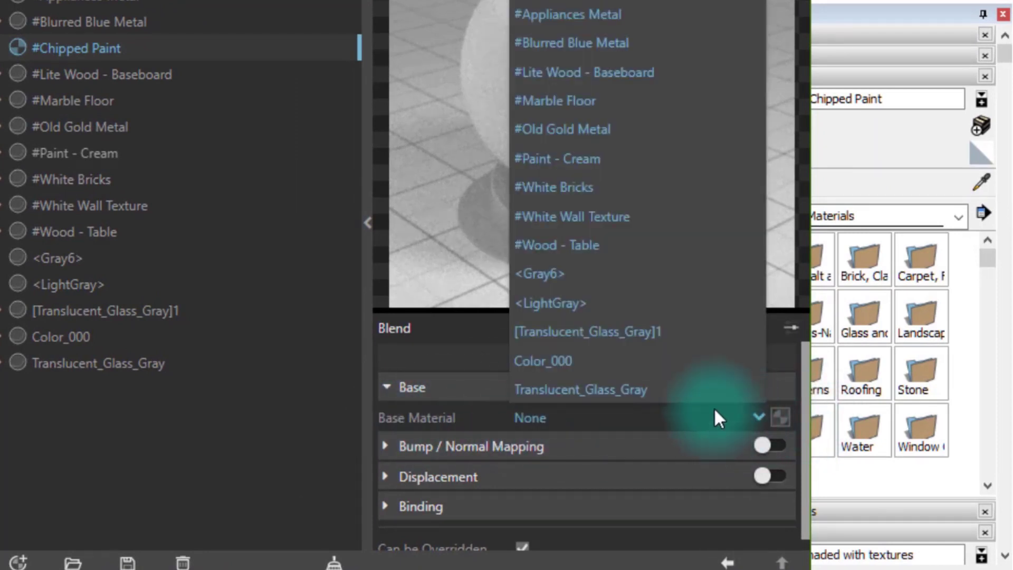
left_click(621, 248)
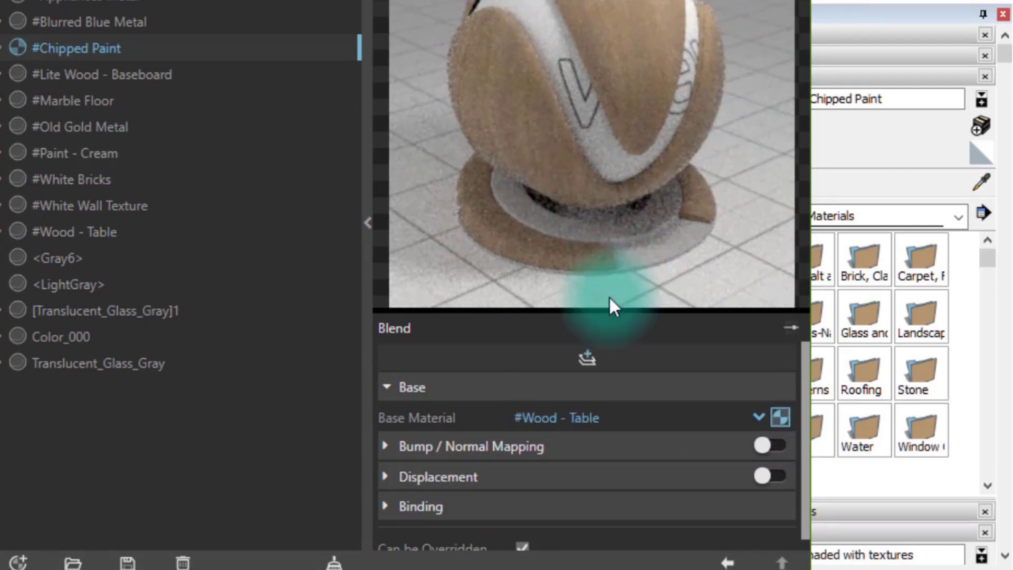
left_click(585, 359)
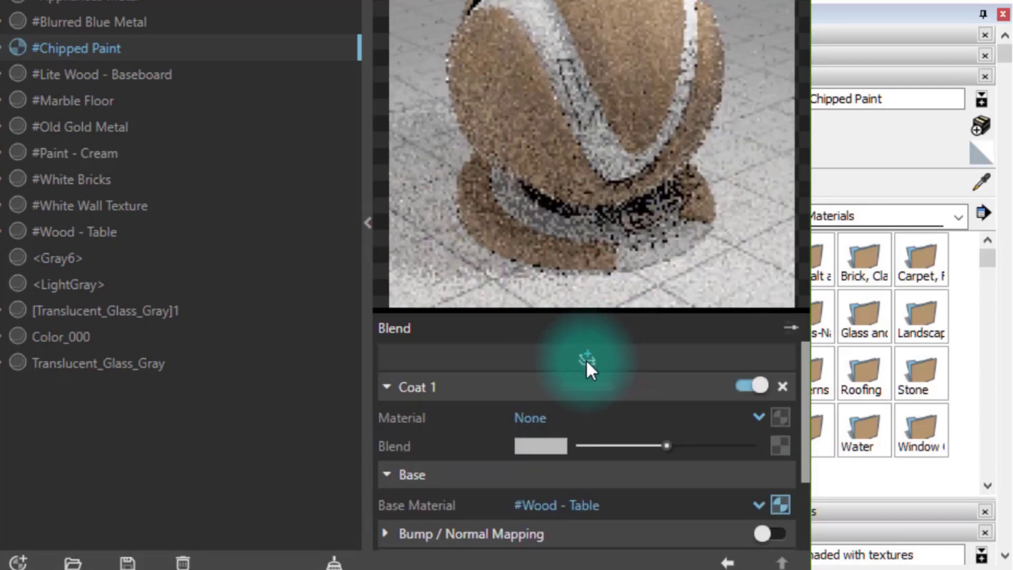
left_click(759, 417)
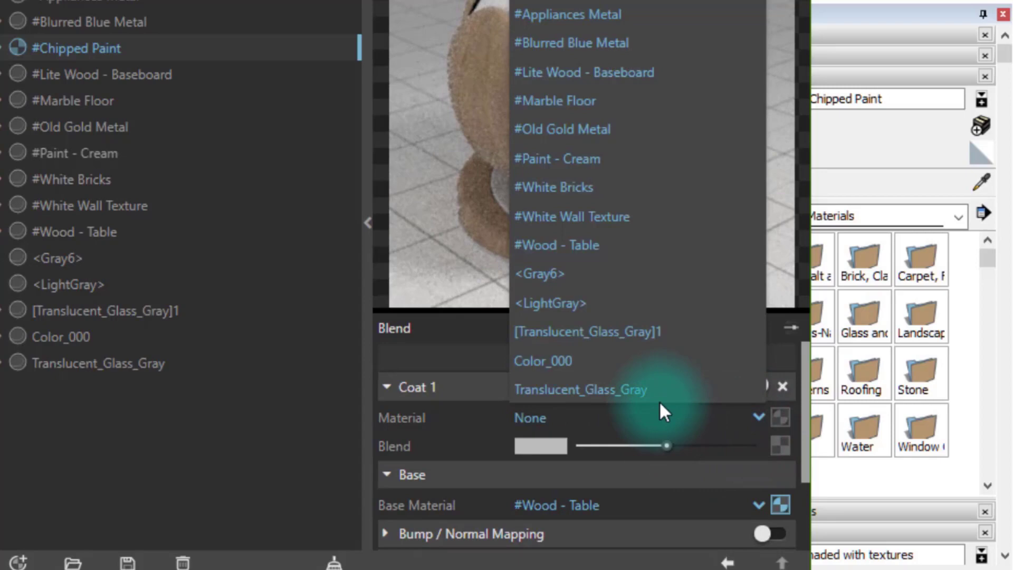
left_click(593, 162)
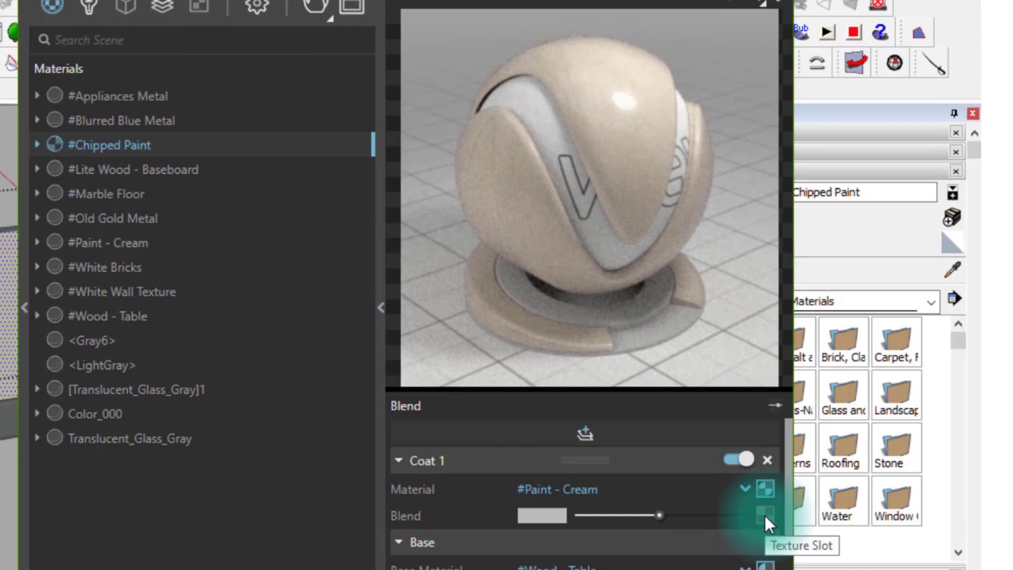
- Load Chipped Paint Map.tif as the Coat 1 blend bitmap, then return to the Blend material
left_click(764, 515)
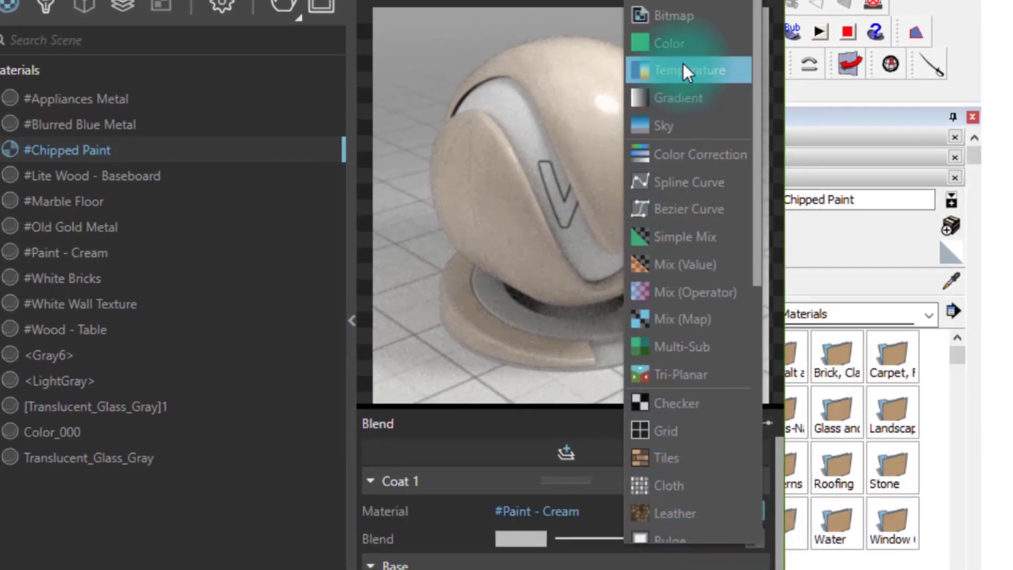
left_click(692, 21)
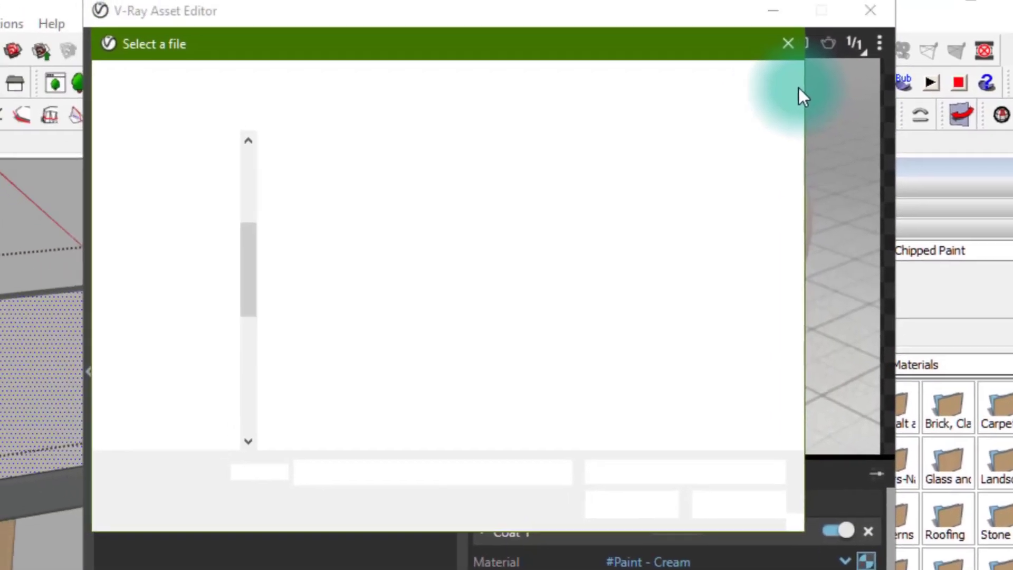
left_click(499, 199)
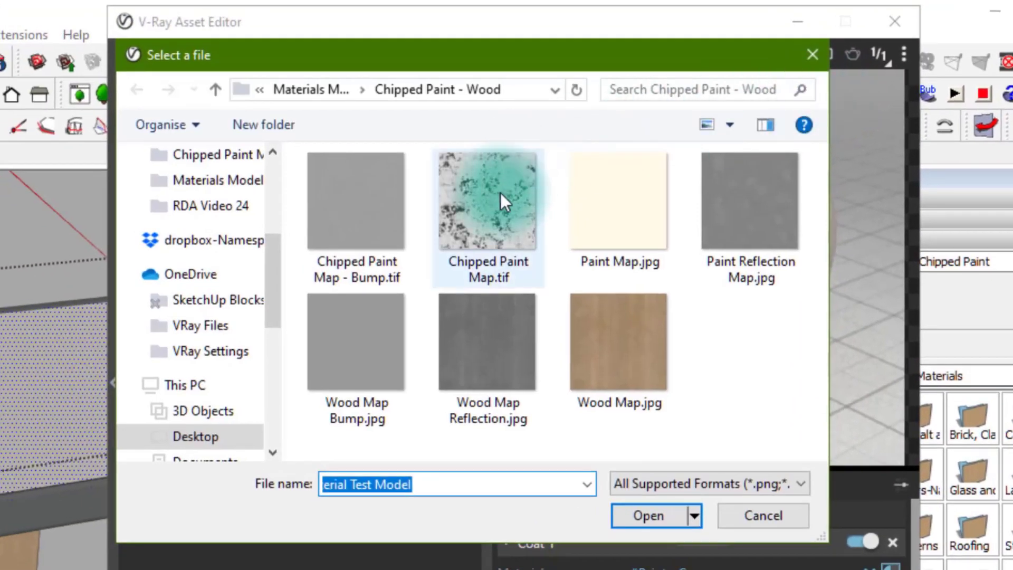
left_click(482, 222)
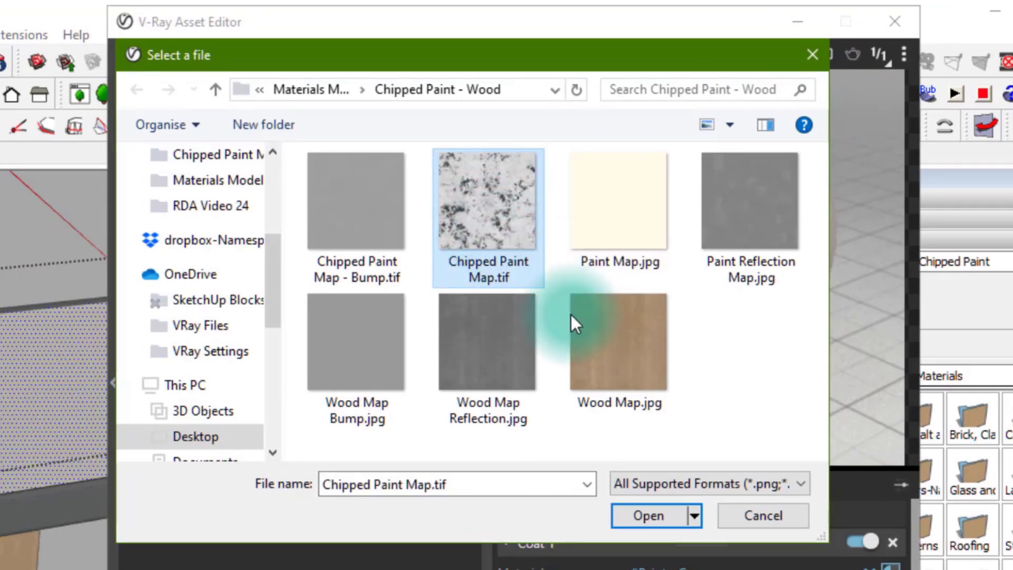
left_click(659, 515)
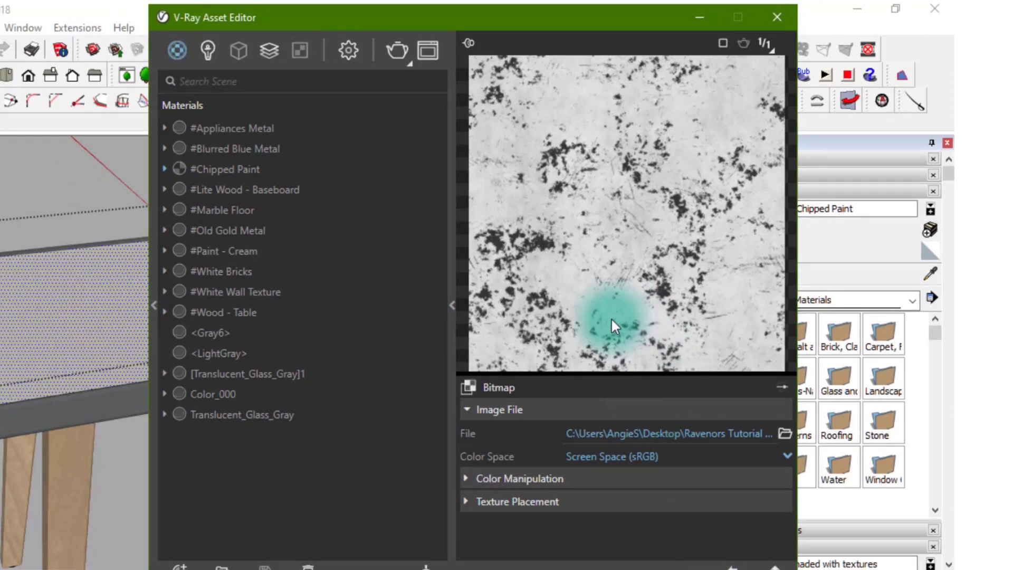
left_click(730, 565)
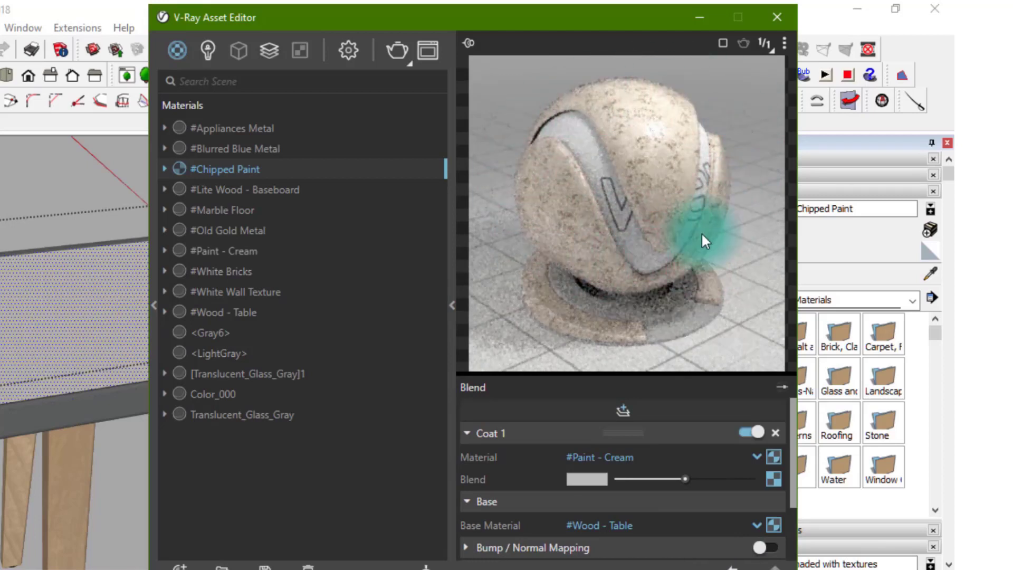
- Switch the material preview to the Ground scene, then to the Floor scene
left_click(784, 44)
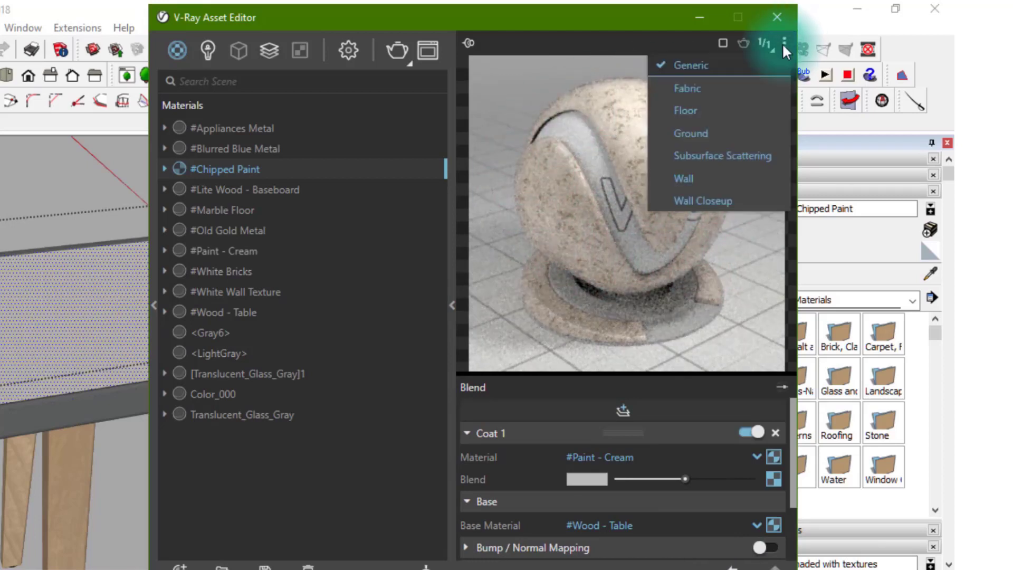
left_click(708, 134)
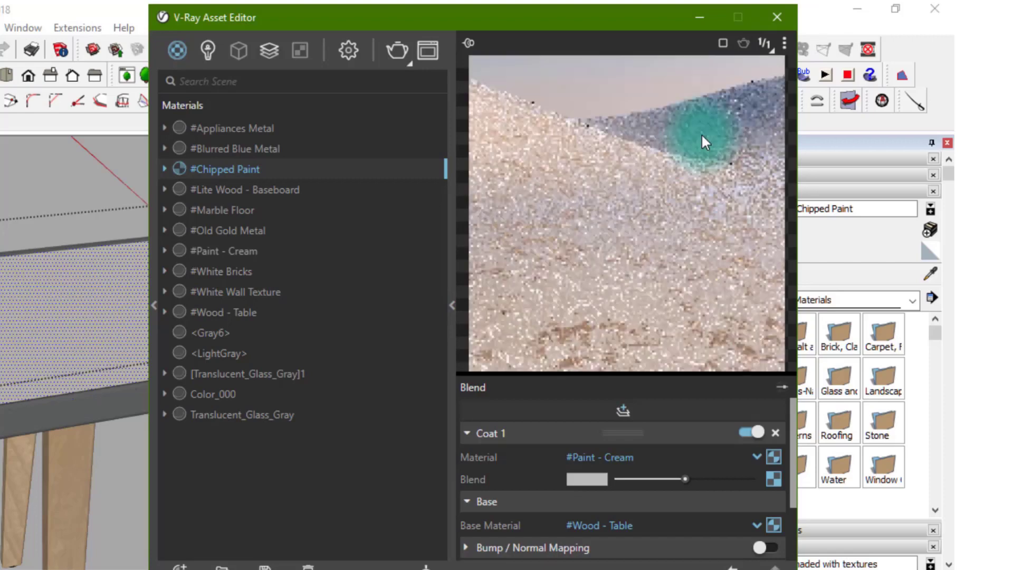
left_click(783, 45)
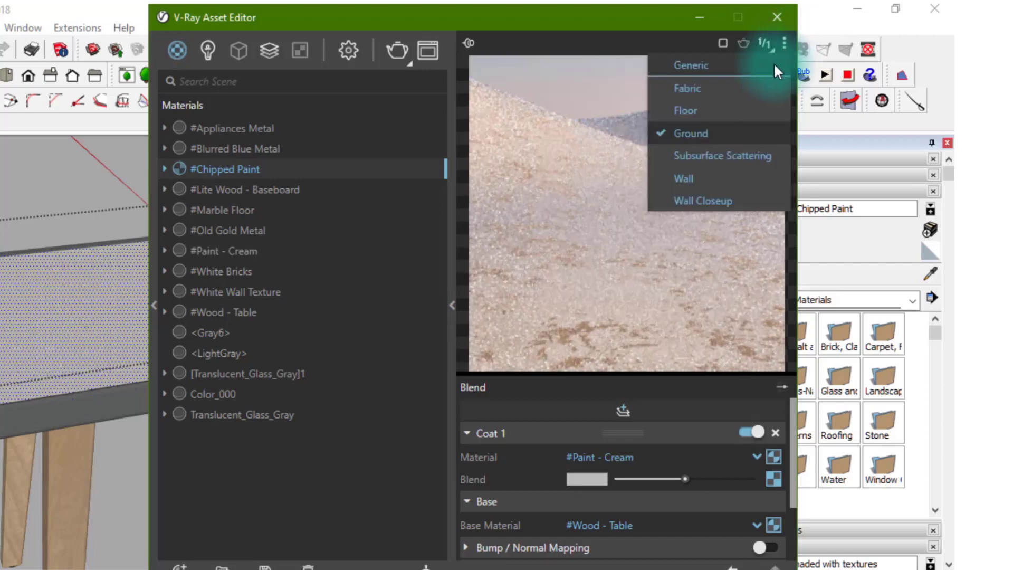
left_click(710, 110)
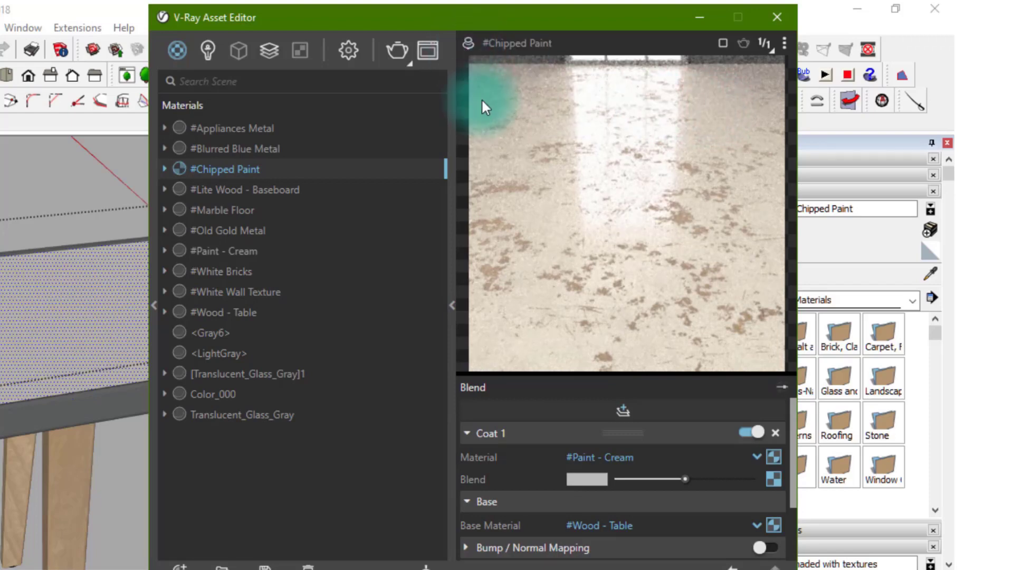
left_click_drag(794, 474, 791, 508)
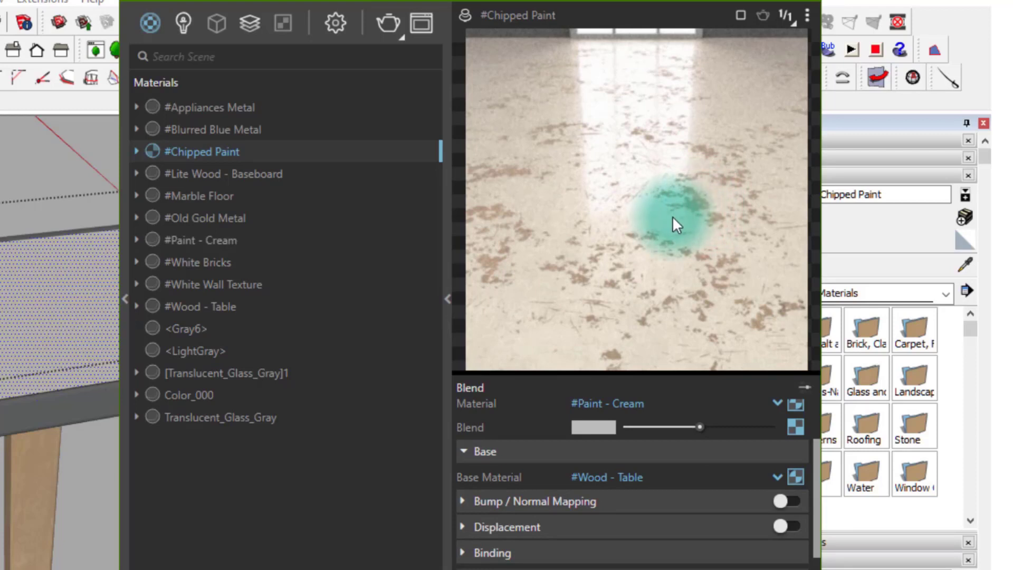
- Enable bump mapping using Chipped Paint Map - Bump.tif as a bitmap at amount 0.2
left_click(494, 502)
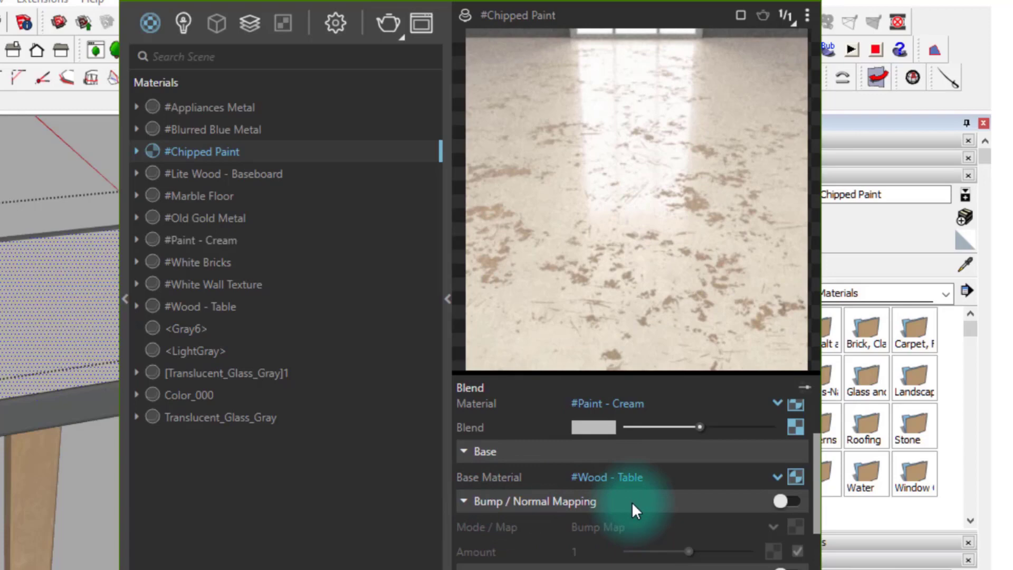
left_click(795, 525)
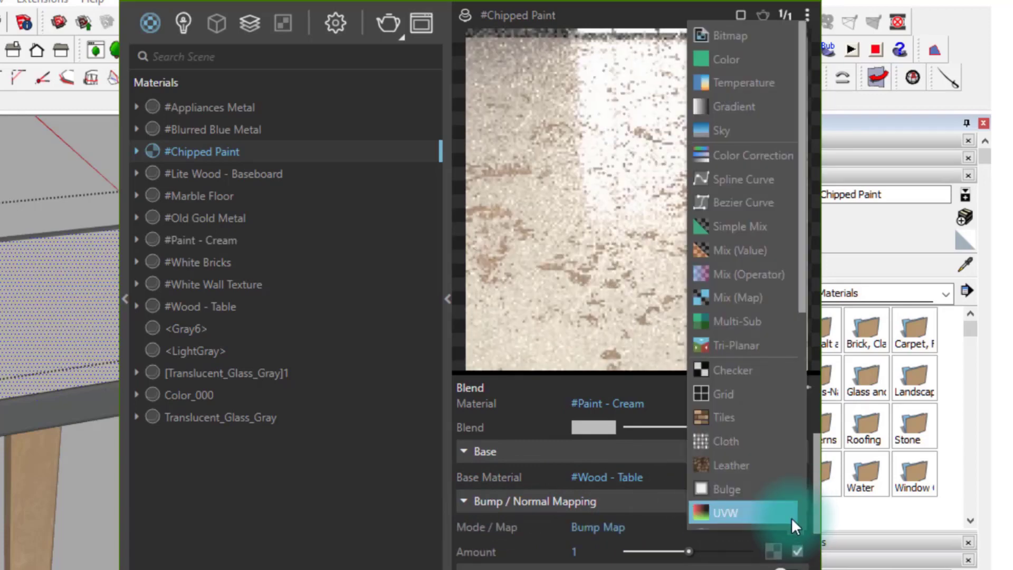
left_click(748, 36)
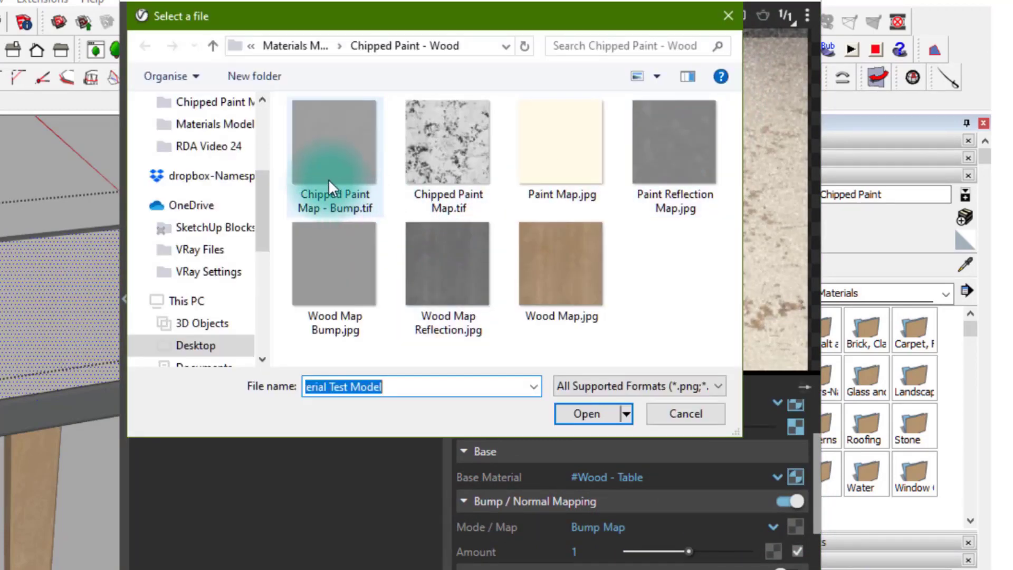
left_click(318, 143)
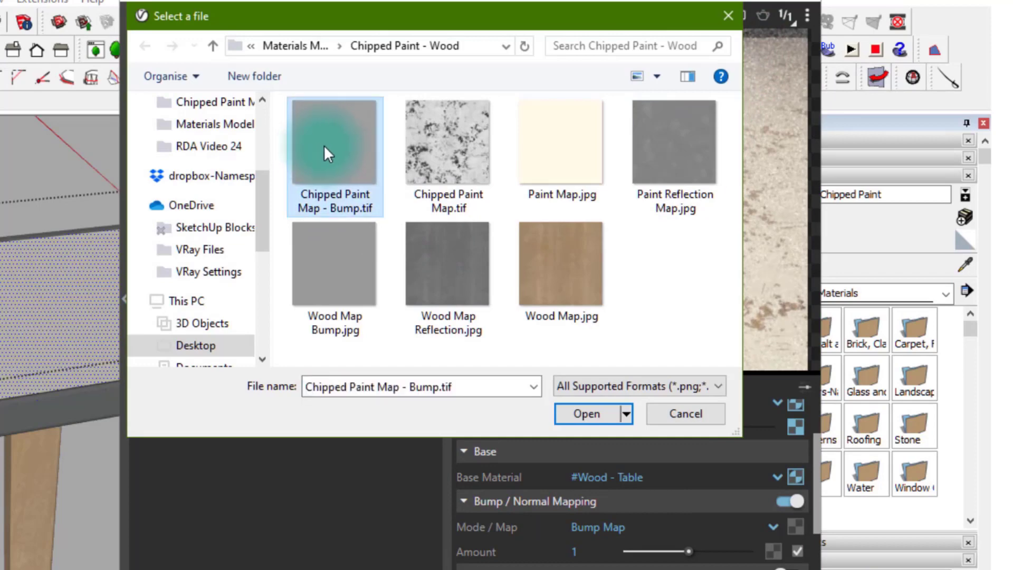
left_click(590, 414)
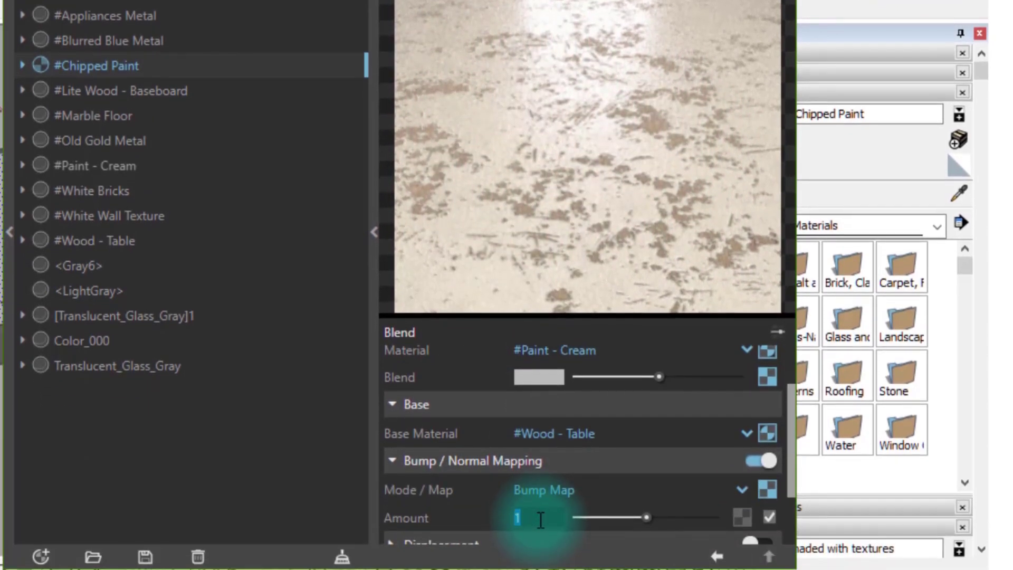
left_click(530, 516)
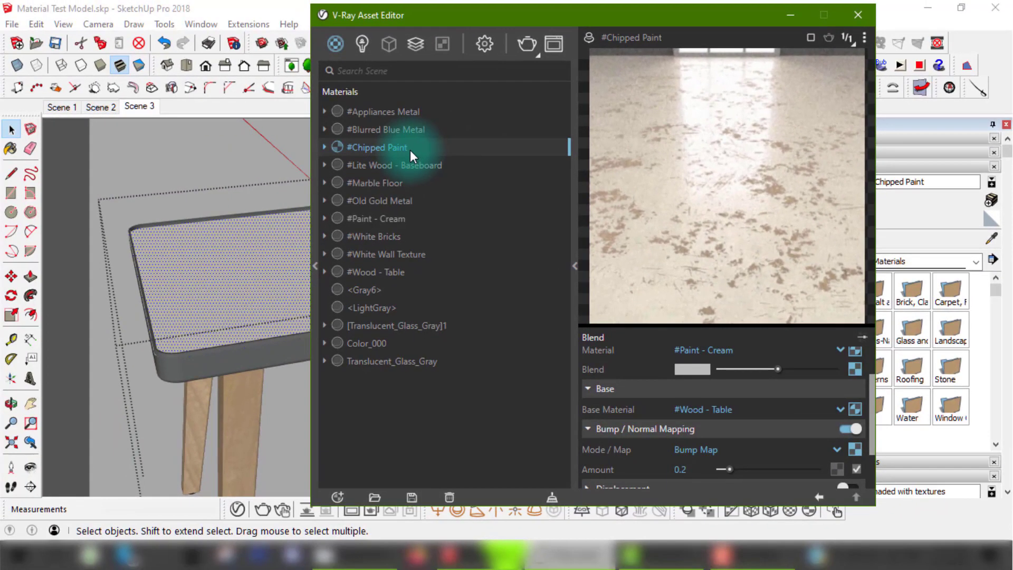
- Apply #Chipped Paint to the selected table top via Apply To Selection
right_click(404, 150)
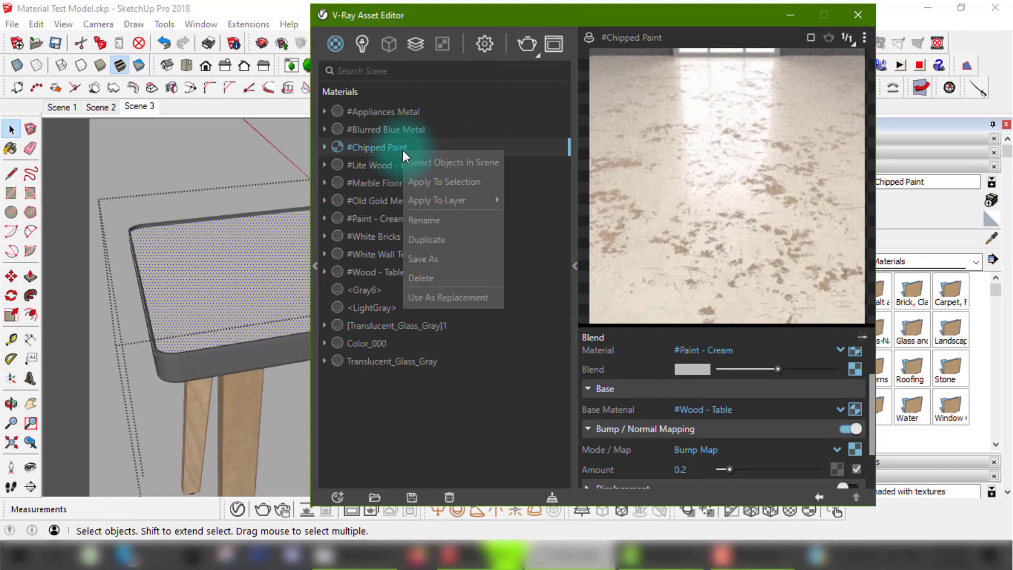
left_click(436, 181)
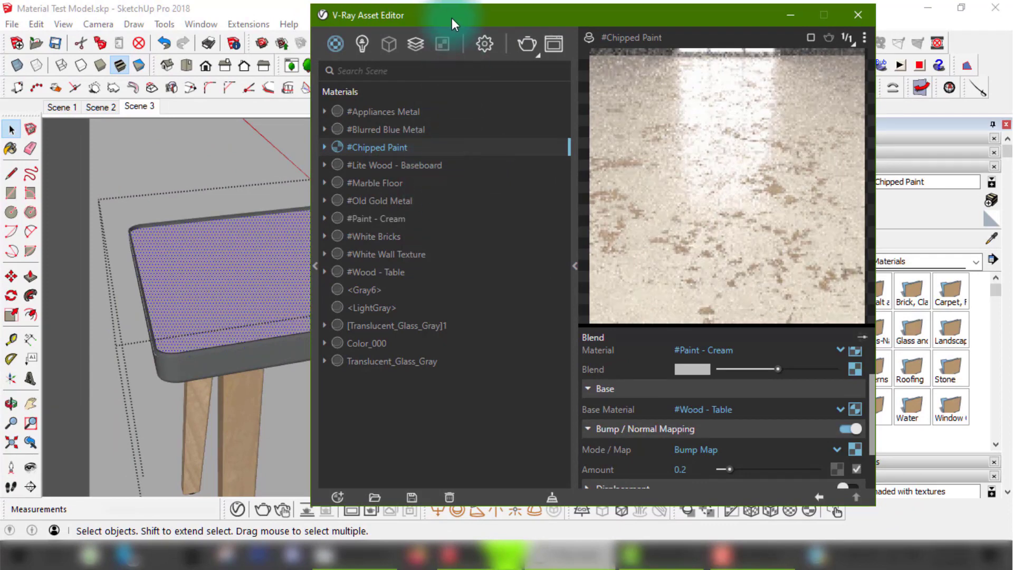
- Set the Binding texture to a Bitmap of Chipped Paint Map.tif, then return to the material
left_click_drag(451, 18, 474, 15)
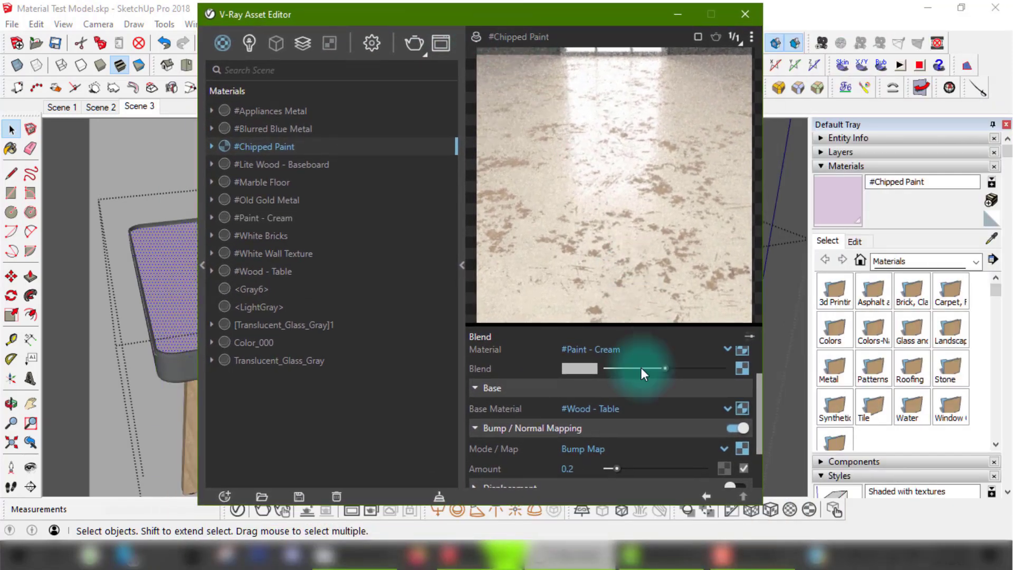
left_click_drag(765, 413, 749, 467)
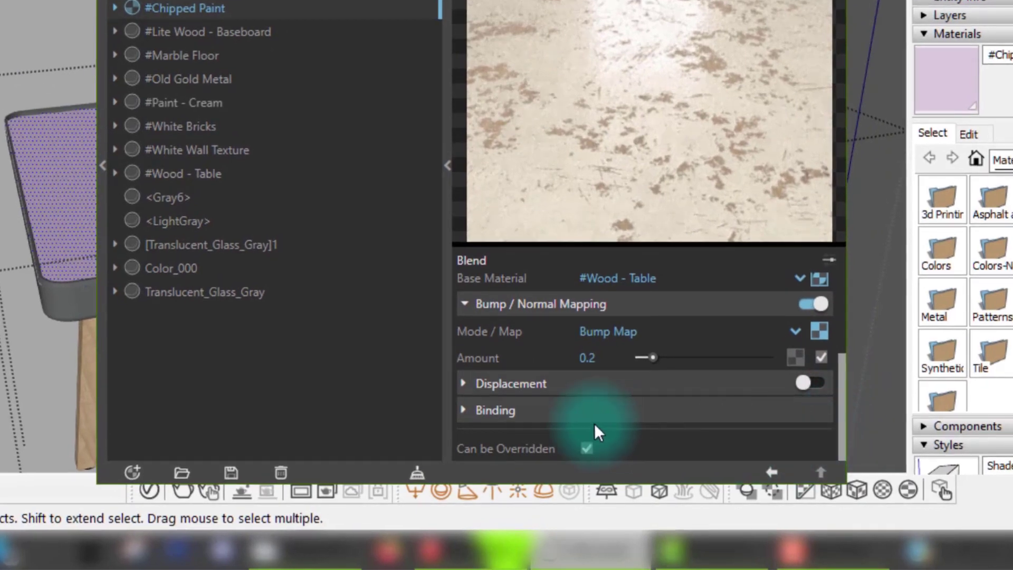
left_click(496, 411)
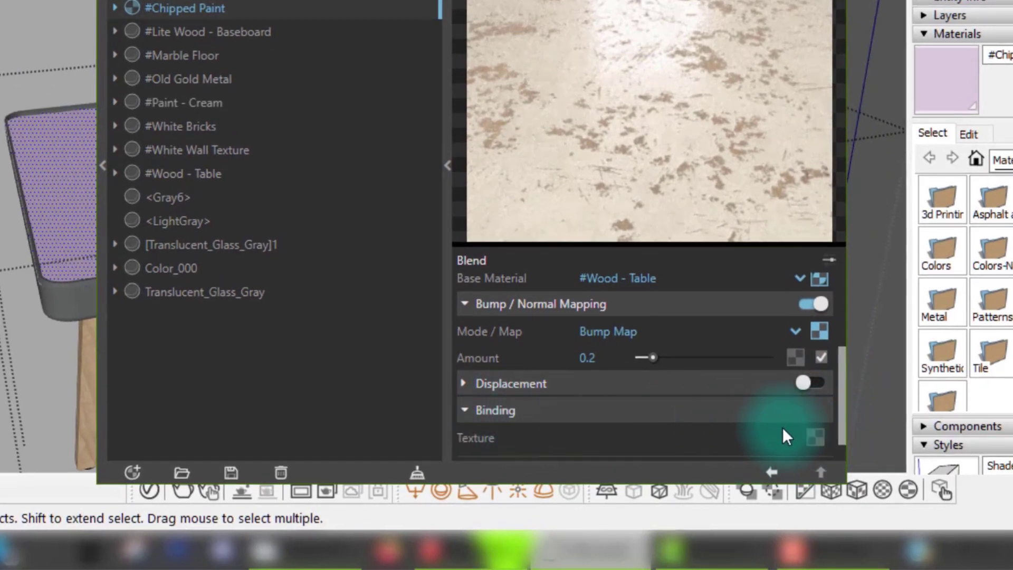
left_click(813, 436)
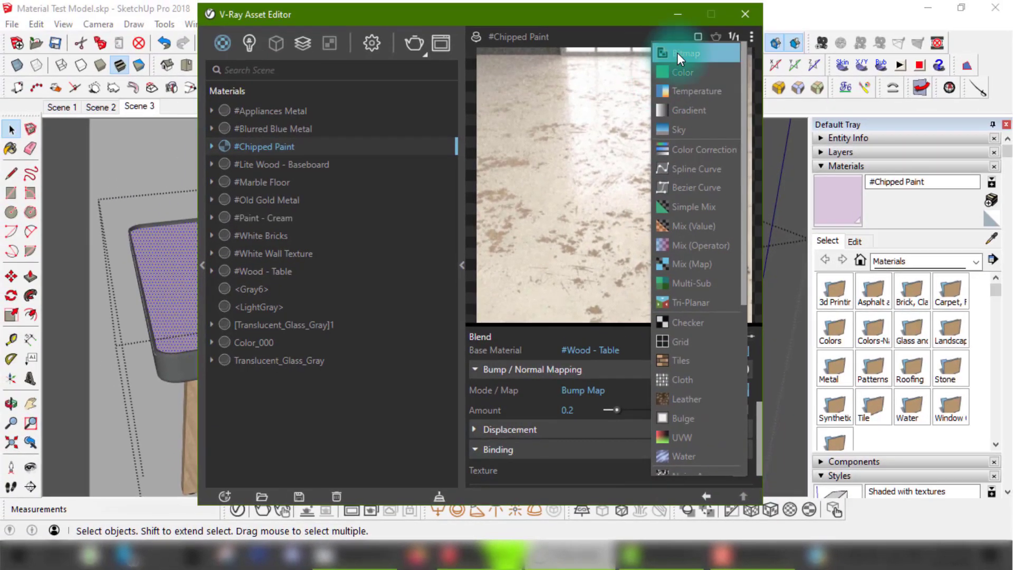
left_click(676, 53)
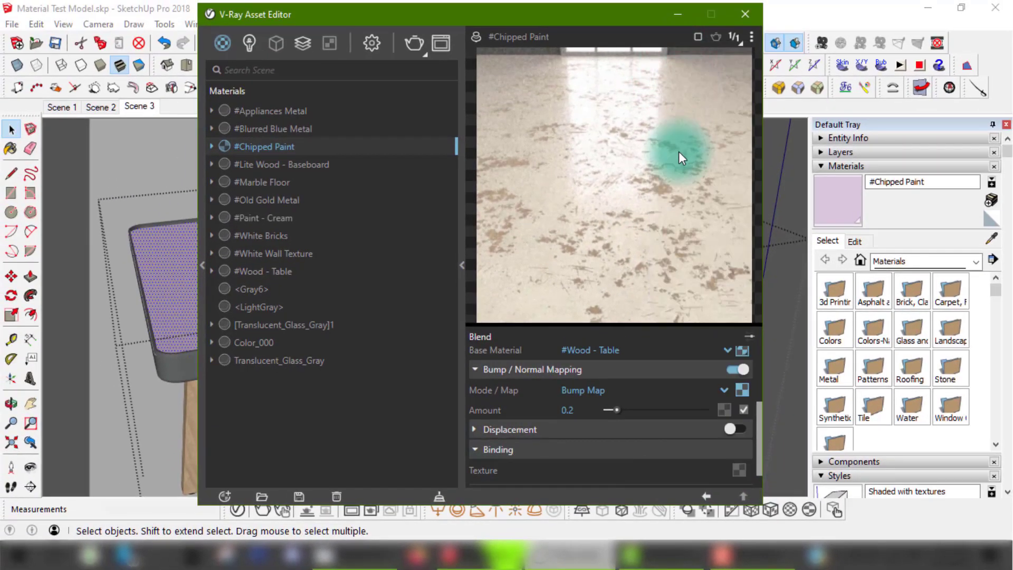
left_click(456, 195)
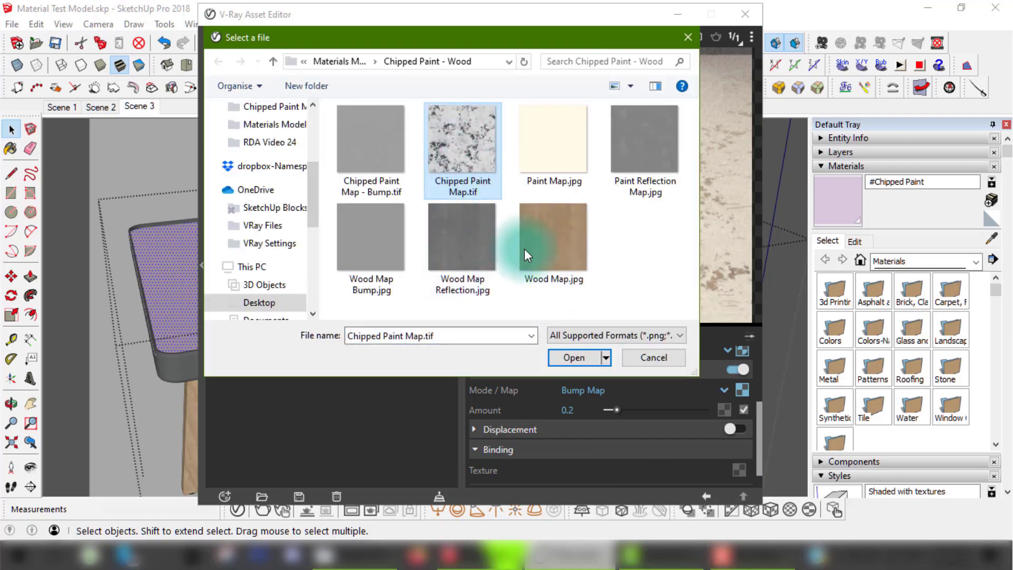
left_click(578, 360)
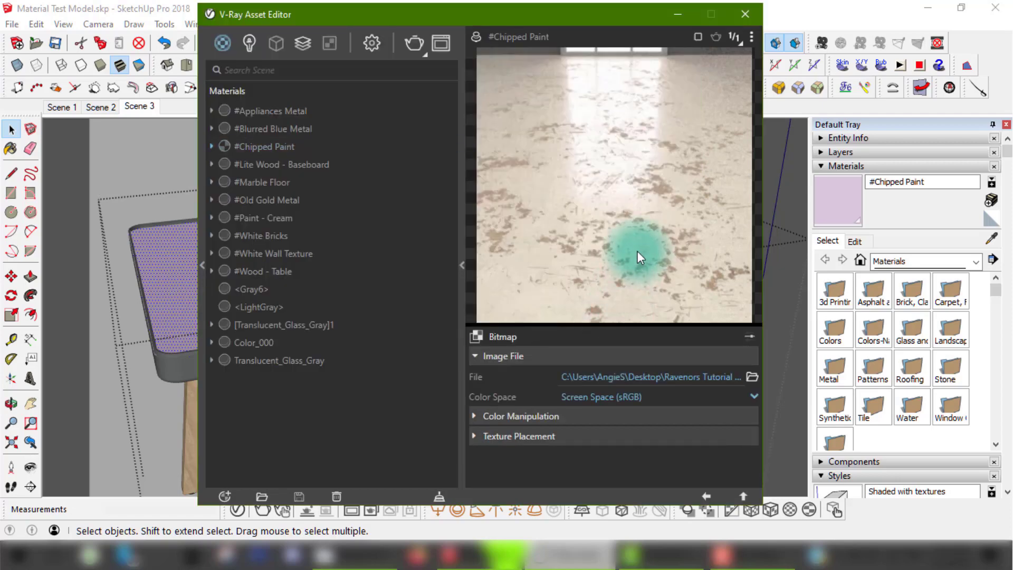
left_click(707, 496)
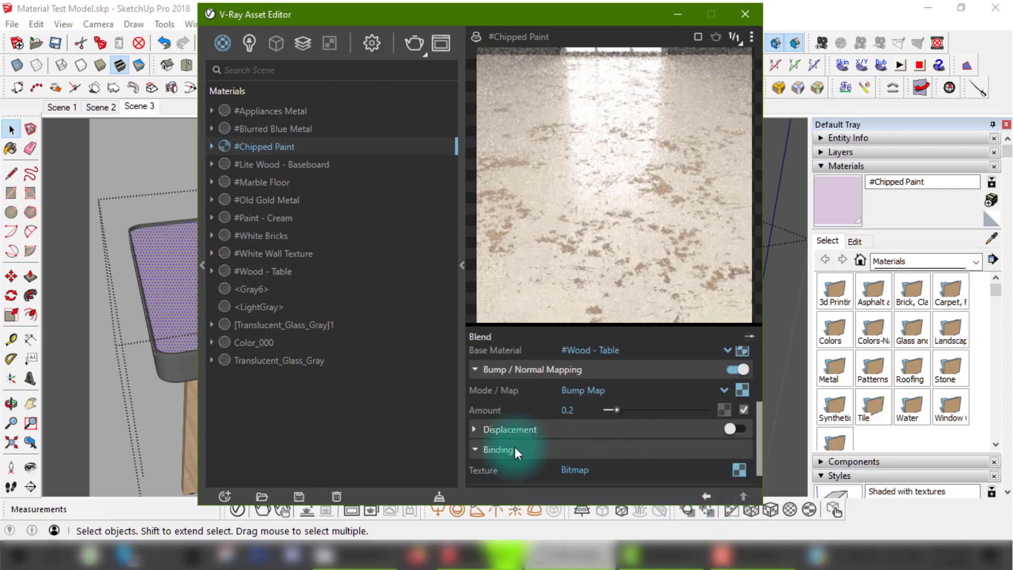
- Turn on Use texture image with Chipped Paint Map.tif from the Chipped Paint - Wood folder
left_click_drag(548, 21, 385, 169)
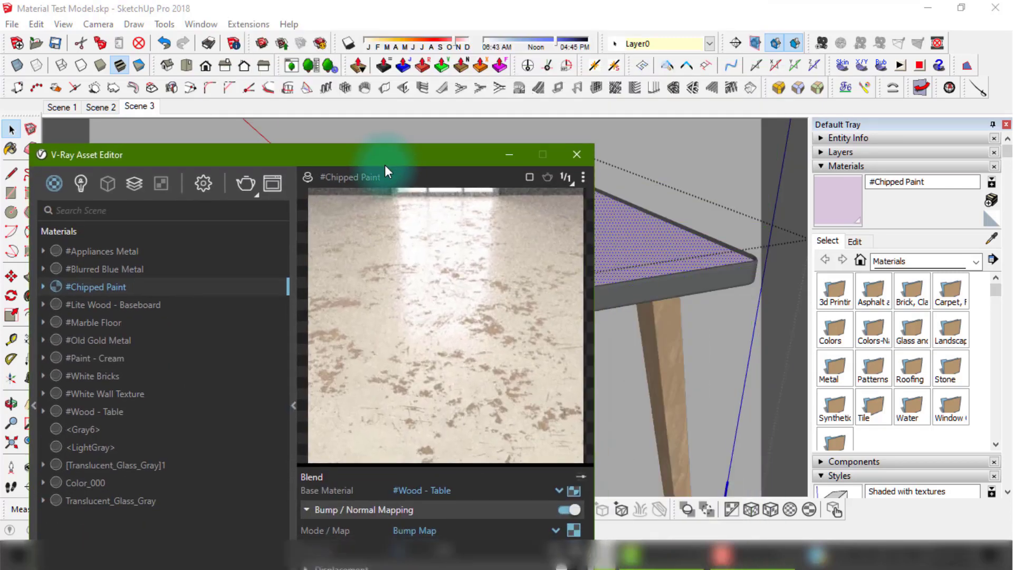
left_click(861, 239)
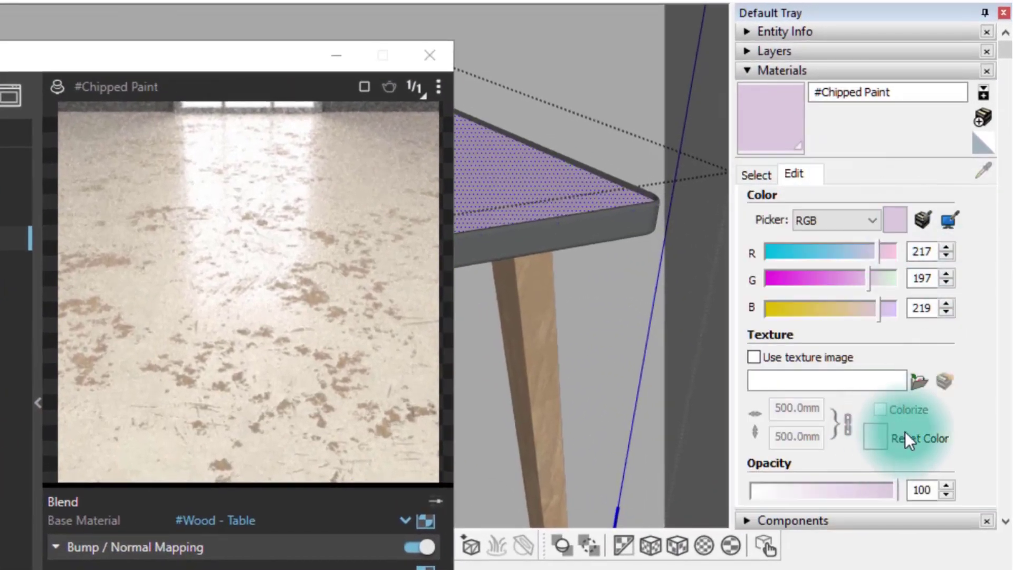
left_click(754, 358)
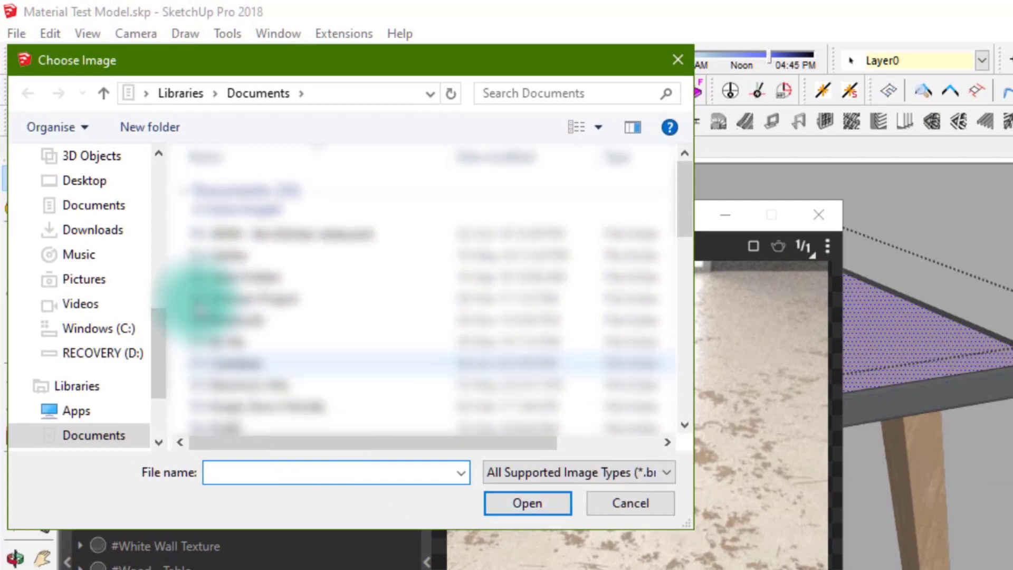
scroll(150, 232, "up", 5)
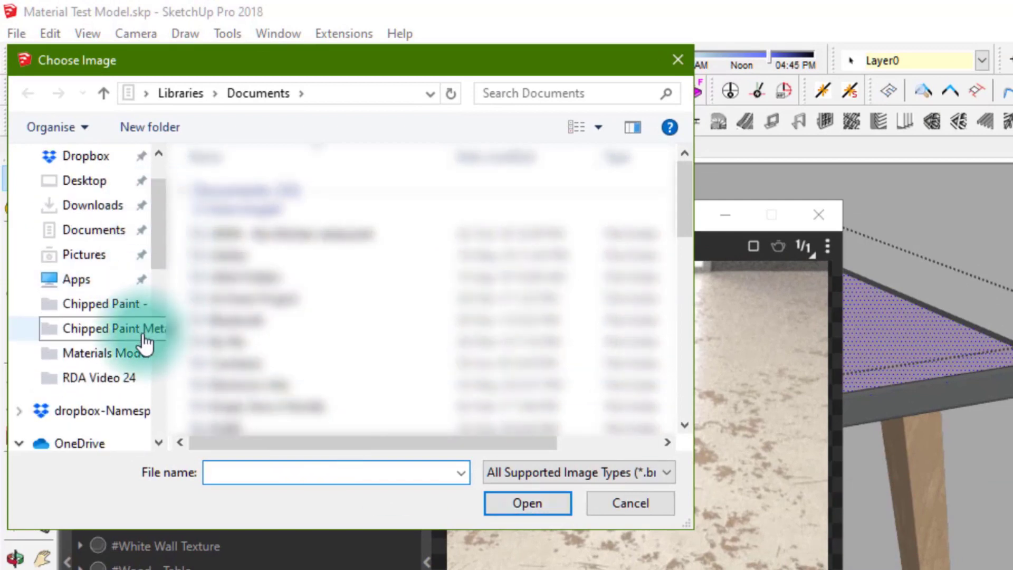
left_click(135, 304)
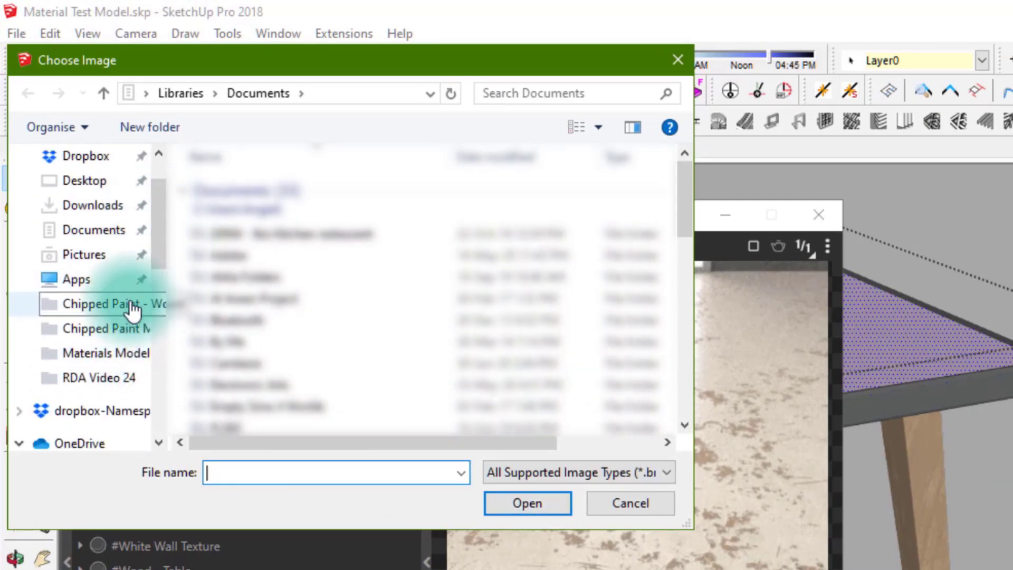
left_click(355, 207)
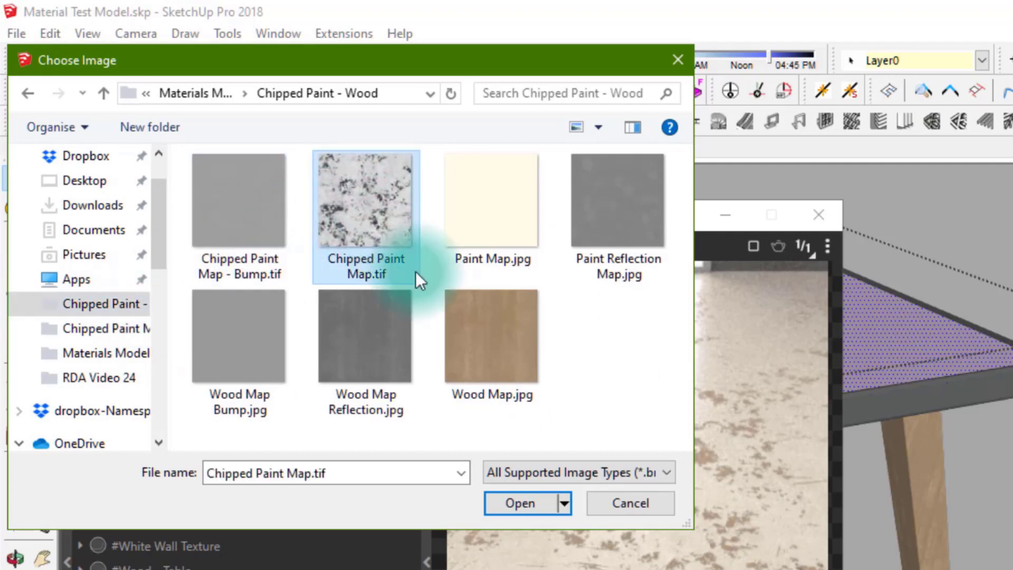
left_click(524, 503)
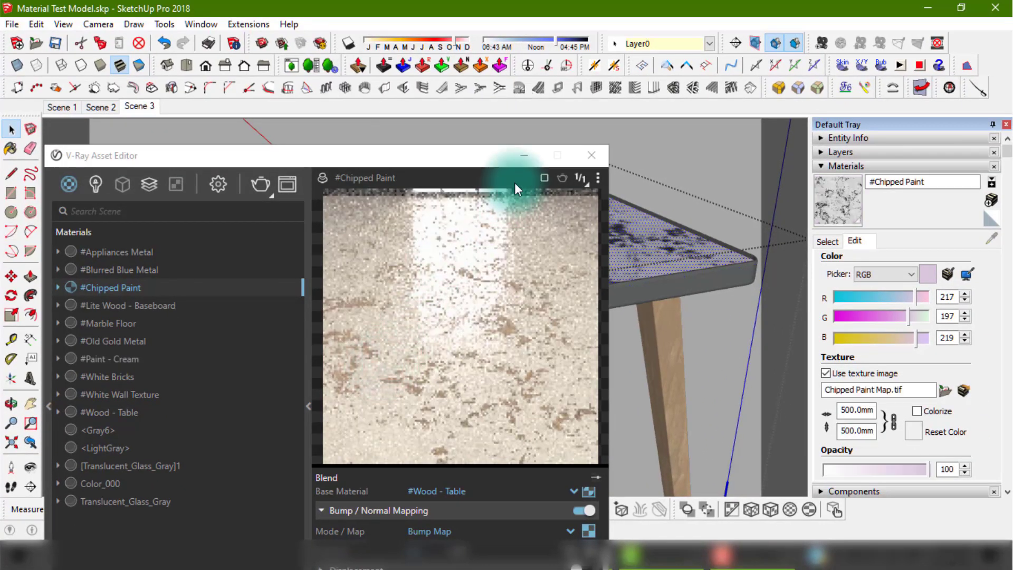
- Close the V-Ray editor, bring the tabletop into view, and set the texture width to 1000mm
left_click(591, 156)
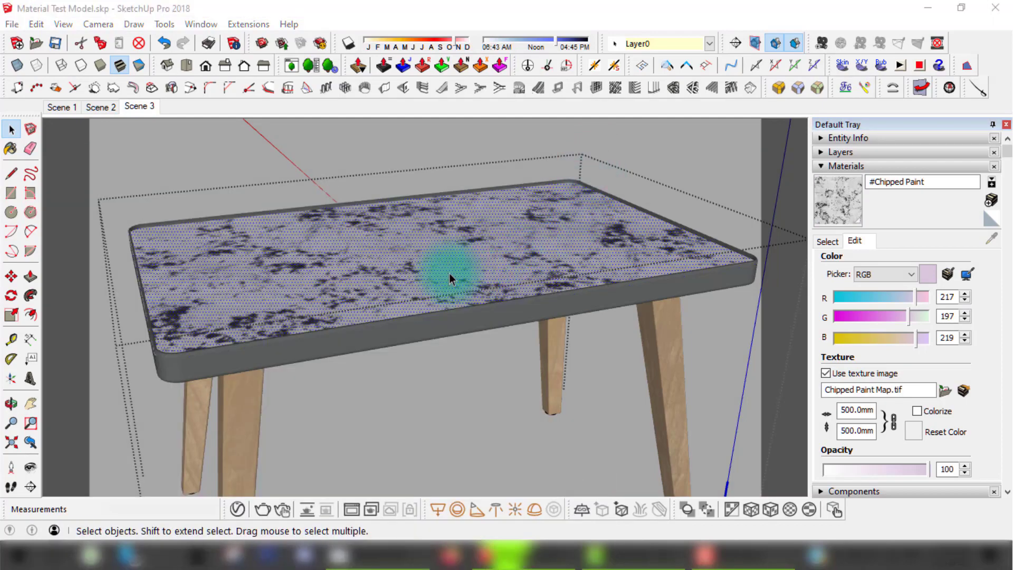
left_click(11, 403)
left_click_drag(272, 300, 421, 301)
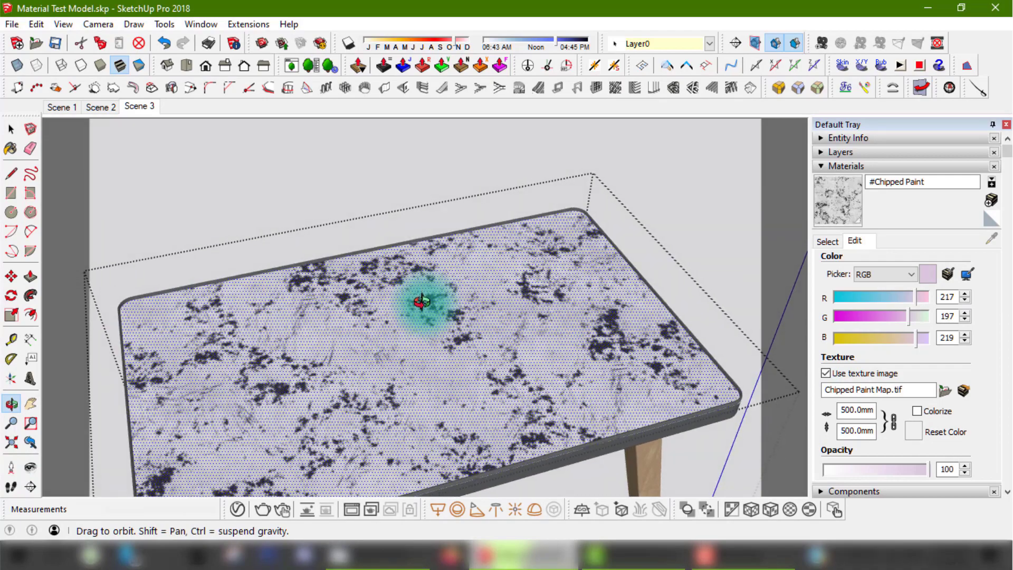
scroll(421, 305, "up", 2)
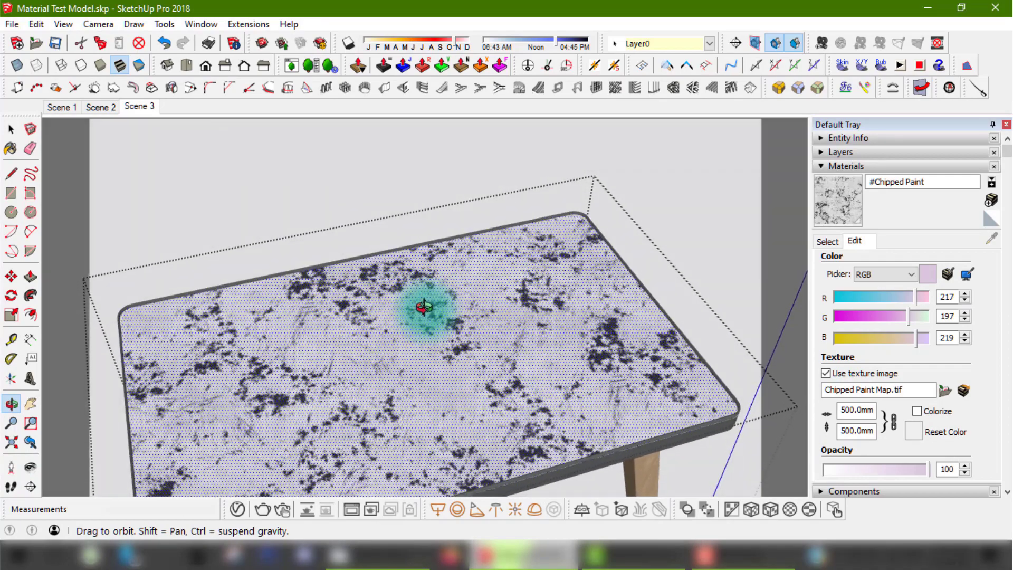
key("h")
left_click_drag(425, 336, 413, 317)
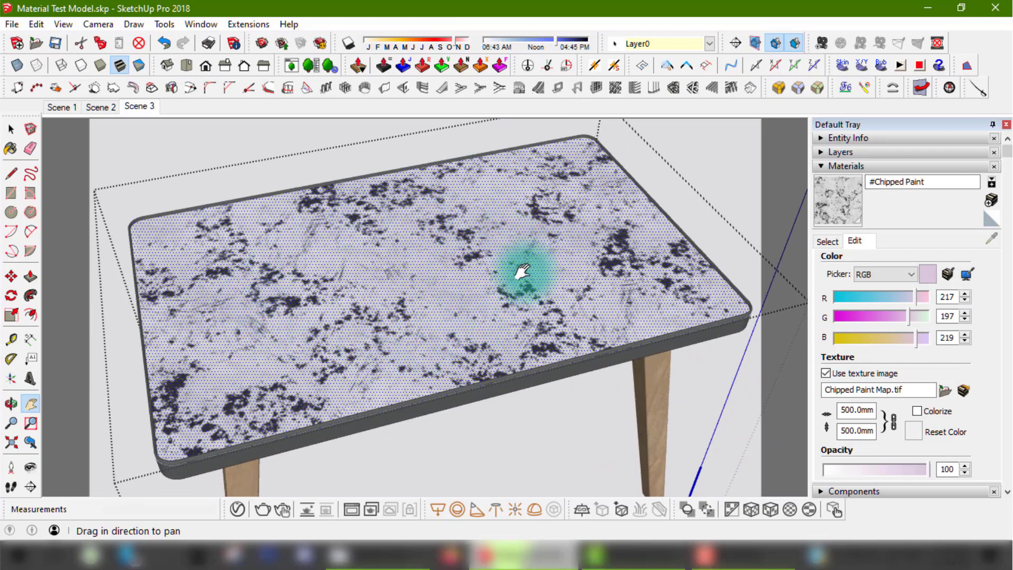
left_click(10, 128)
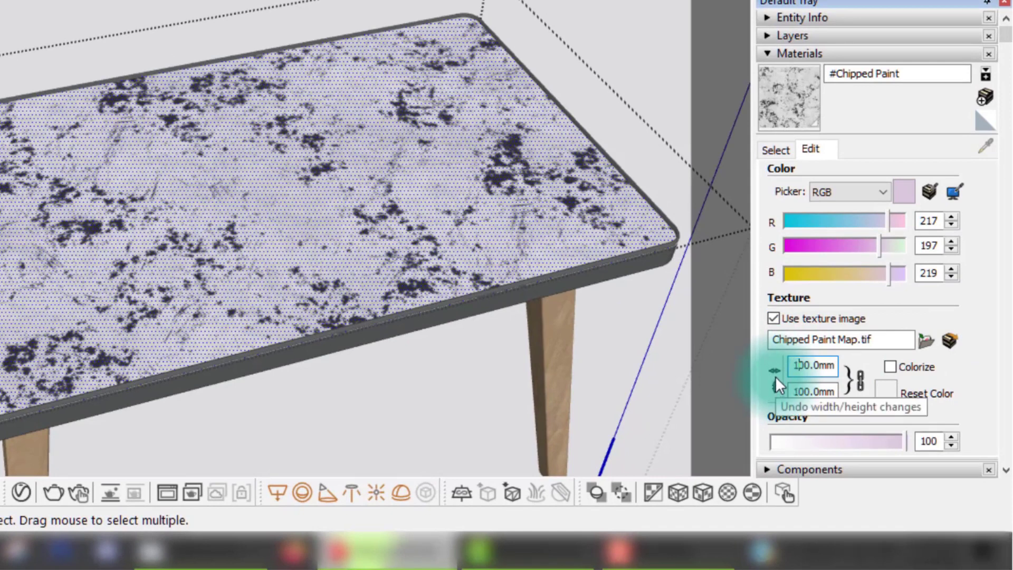
left_click(775, 377)
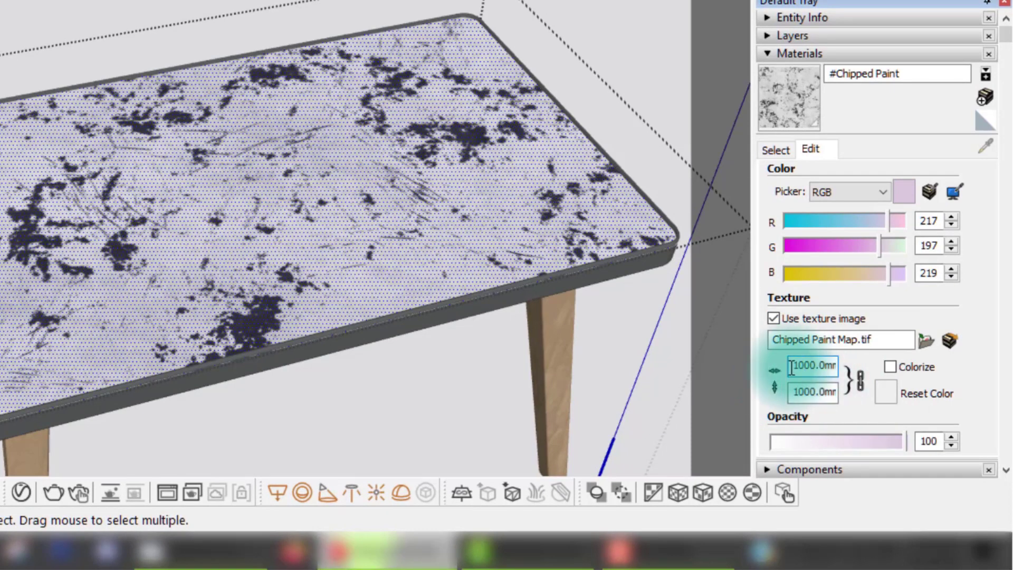
left_click(352, 202)
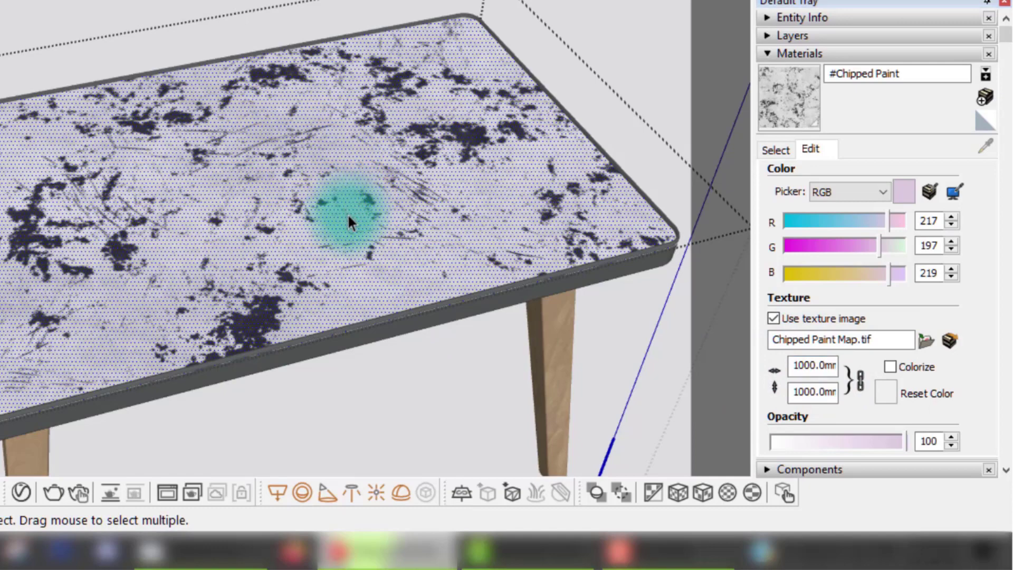
left_click(657, 46)
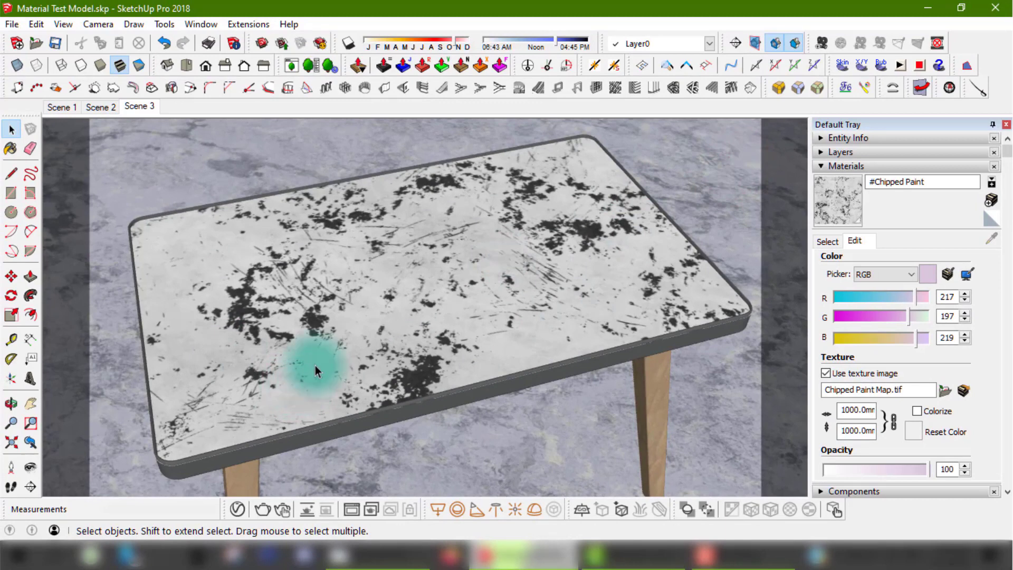
- From Scene 3, turn on Save Image in V-Ray Render Settings with output file Test - Table.png
left_click(141, 111)
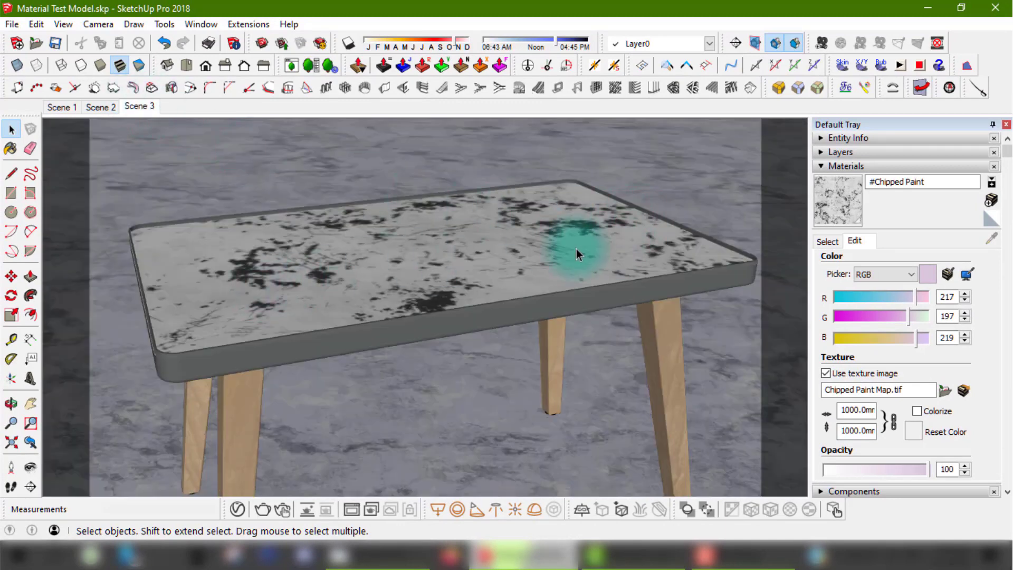
left_click(238, 509)
left_click_drag(280, 161, 452, 24)
left_click(390, 57)
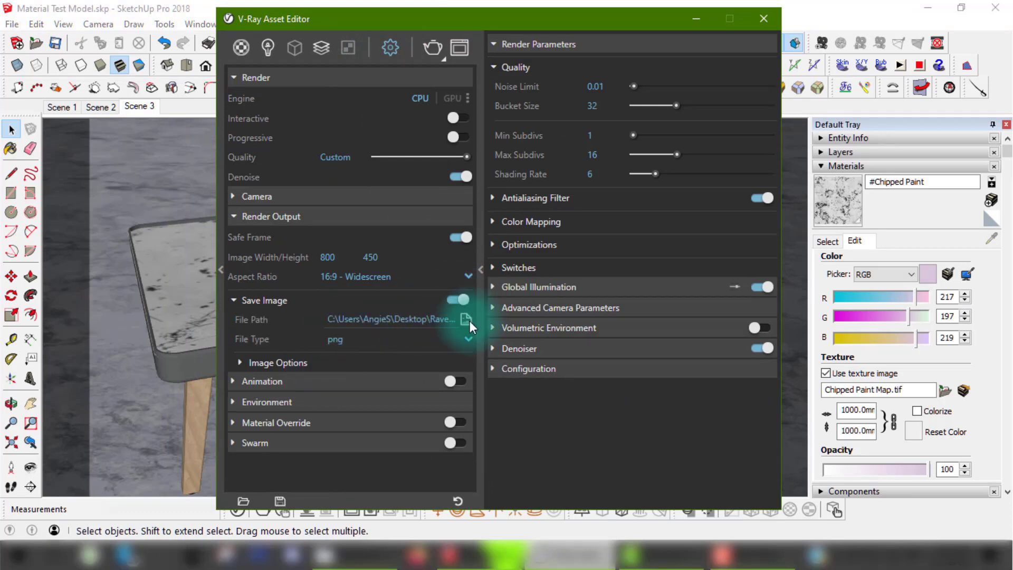
mouse_move(412, 306)
left_mouse_down()
mouse_move(373, 309)
mouse_move(422, 322)
left_mouse_up()
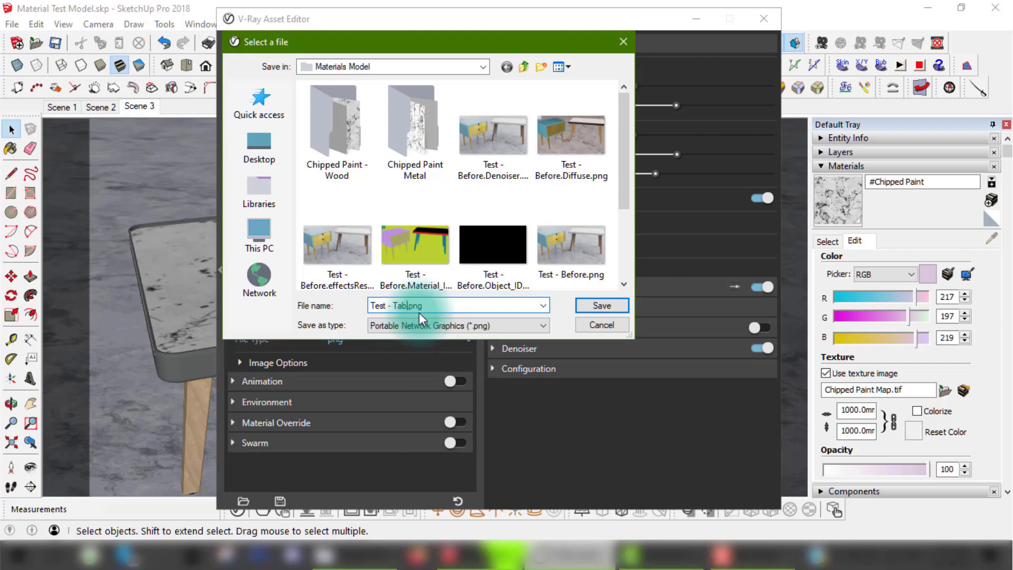
left_click(601, 306)
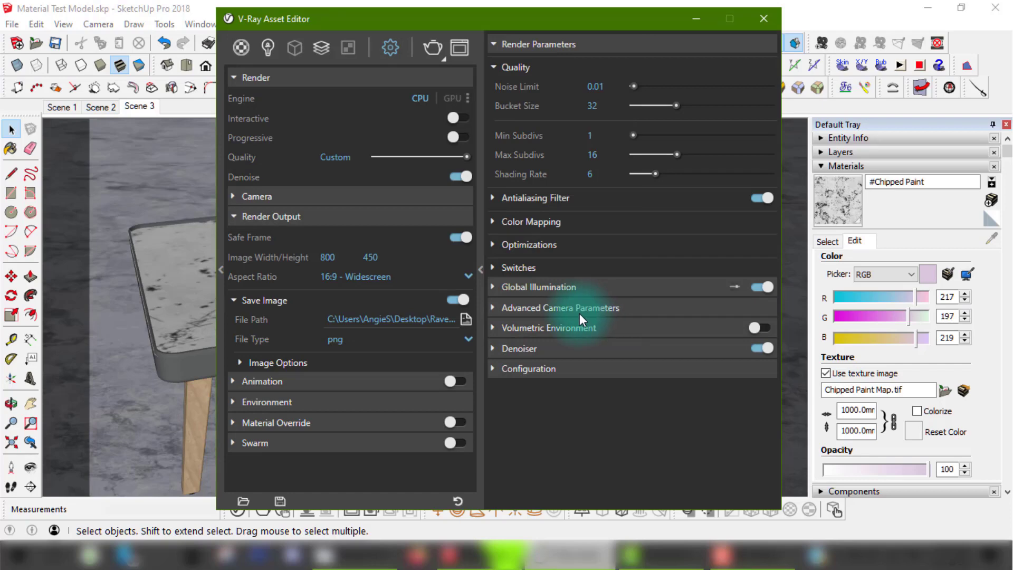
- Render Scene 3 with V-Ray, inspect the result, then close the frame buffer and Asset Editor
left_click(440, 45)
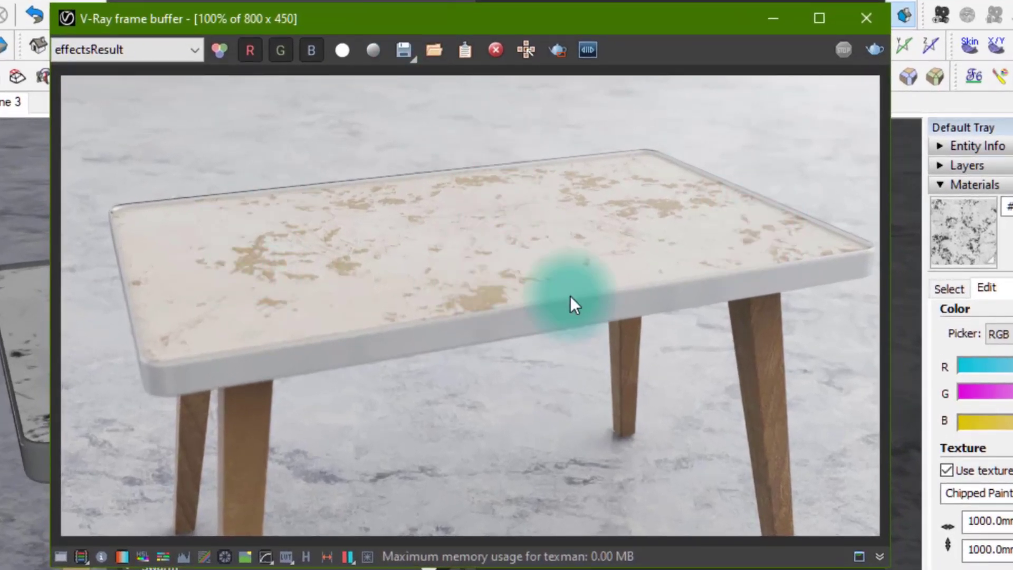
scroll(412, 265, "up", 1)
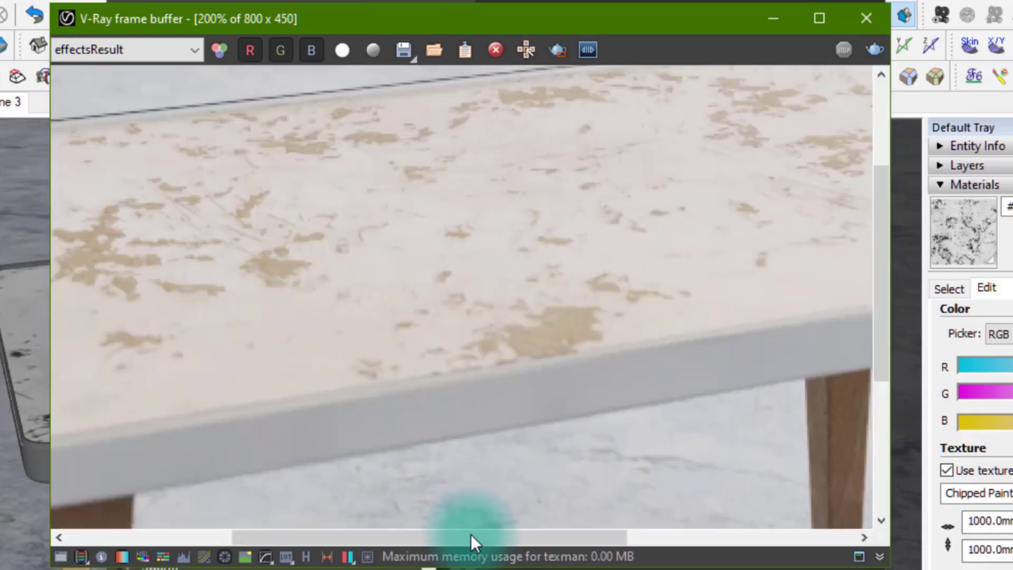
left_click_drag(470, 537, 557, 540)
mouse_move(881, 332)
left_mouse_down()
mouse_move(884, 277)
mouse_move(883, 322)
left_mouse_up()
scroll(524, 369, "down", 1)
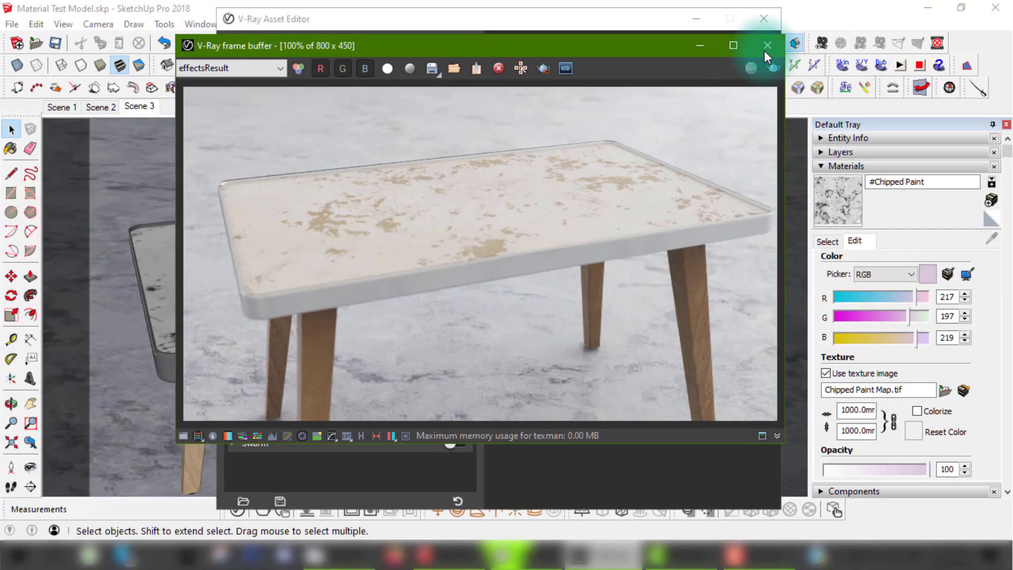
left_click(766, 49)
left_click(764, 19)
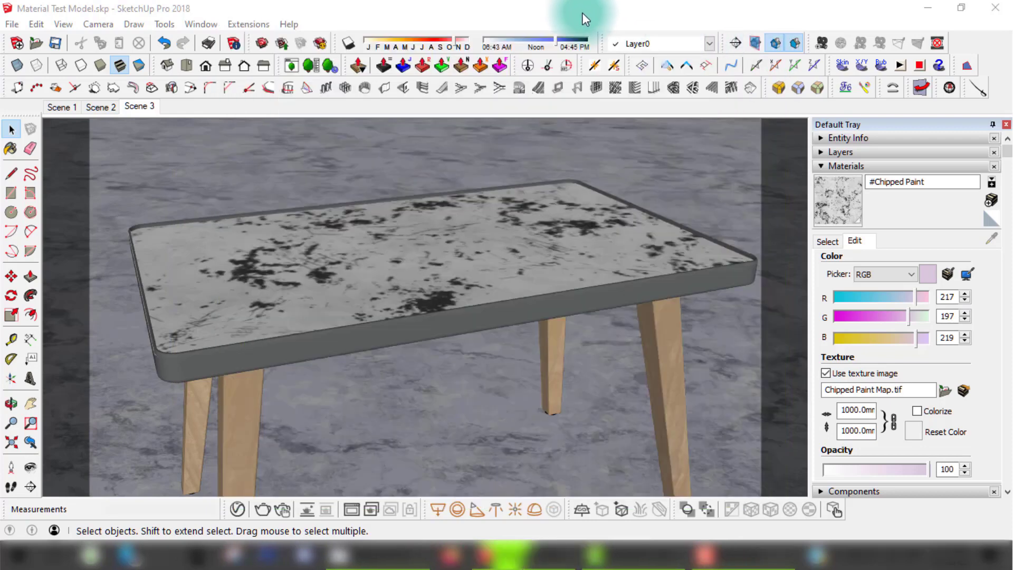